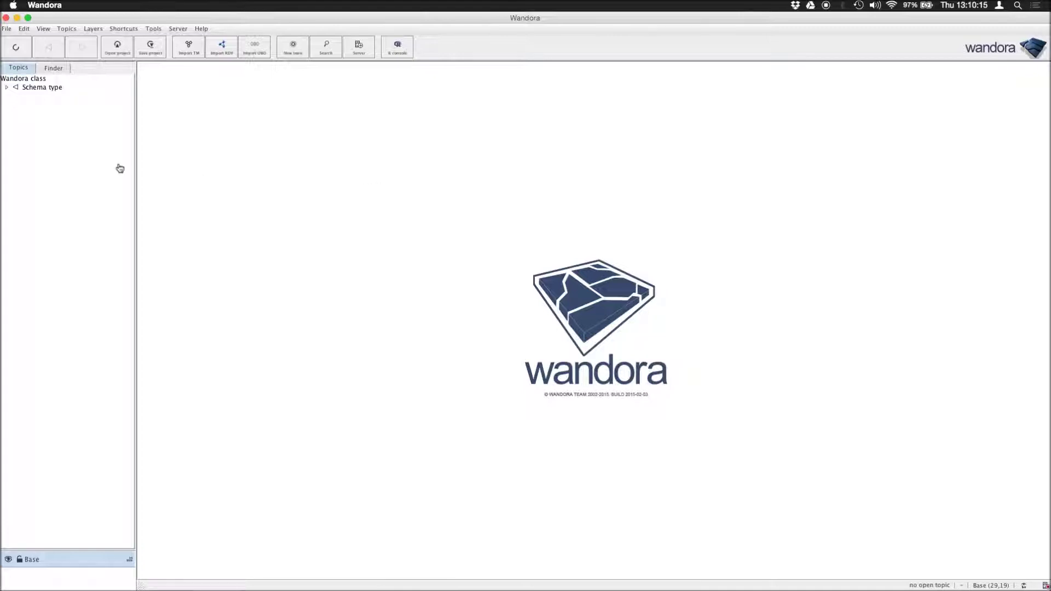
Step: Open the File menu to reach the Extract > News extractors submenu
click(6, 31)
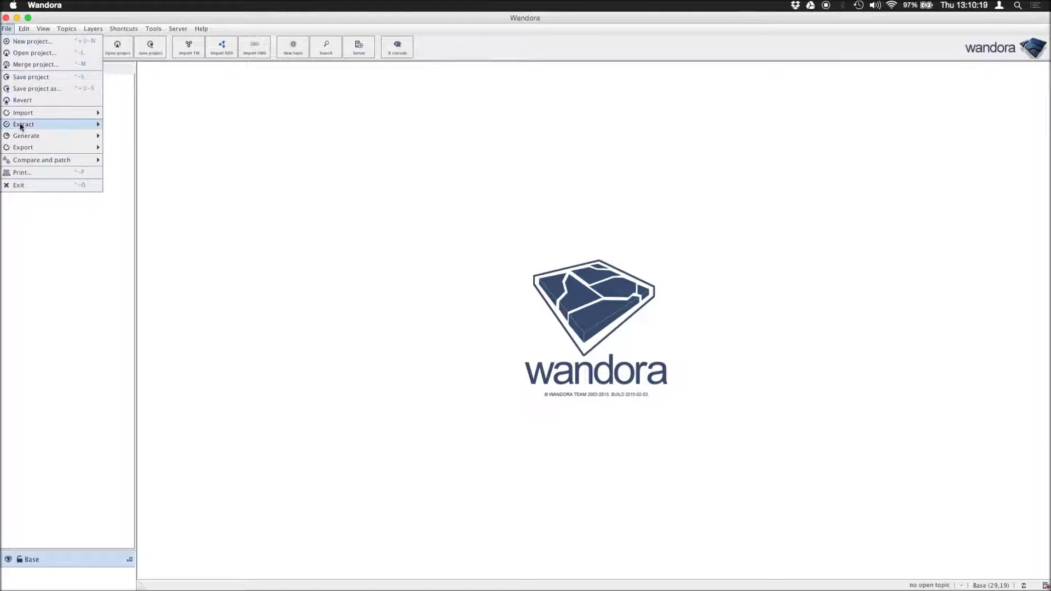
mouse_move(24, 123)
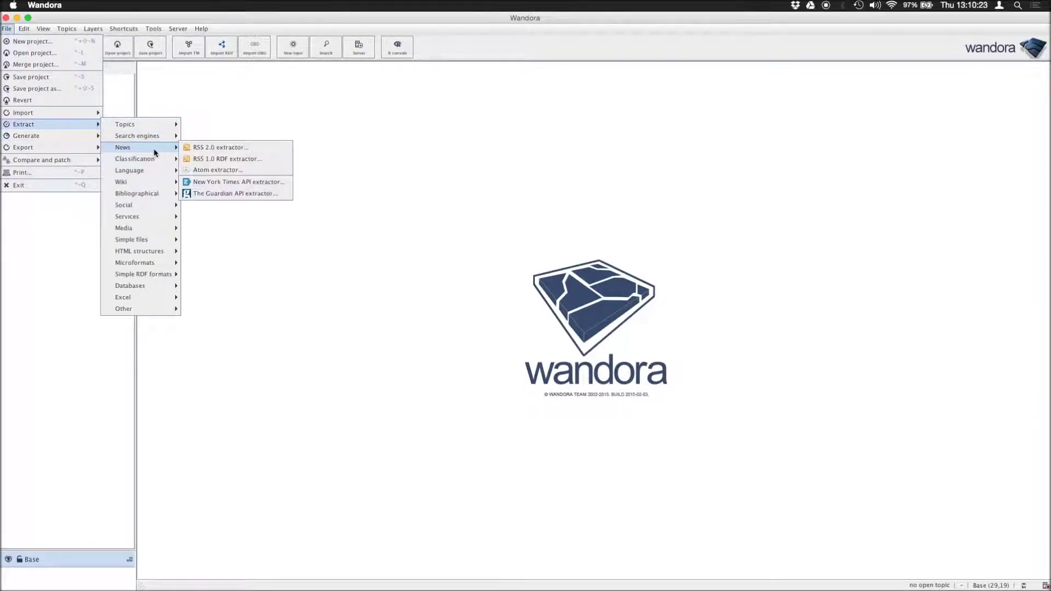
mouse_move(139, 146)
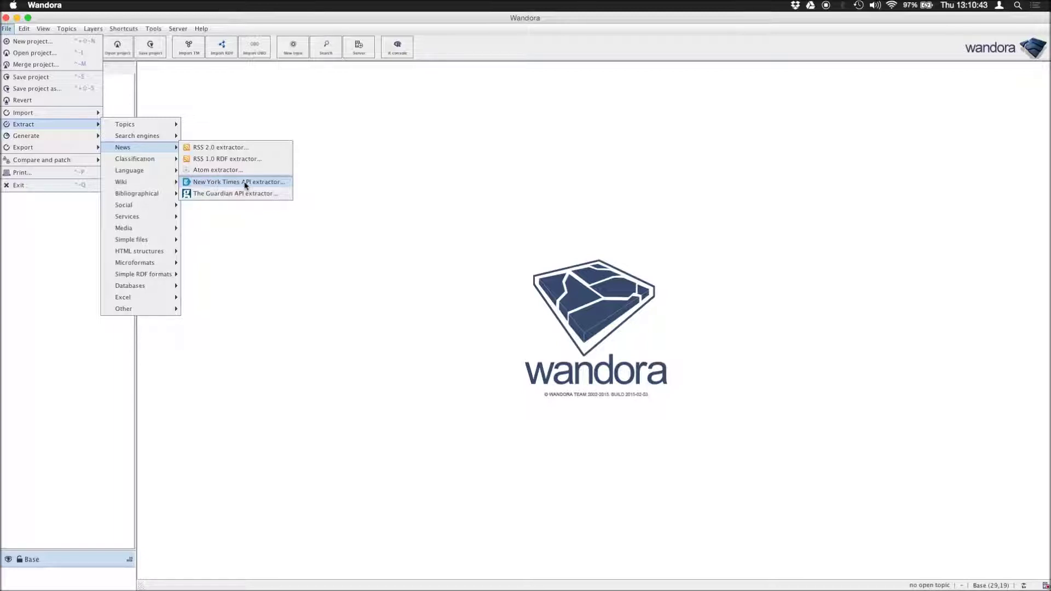
click(214, 149)
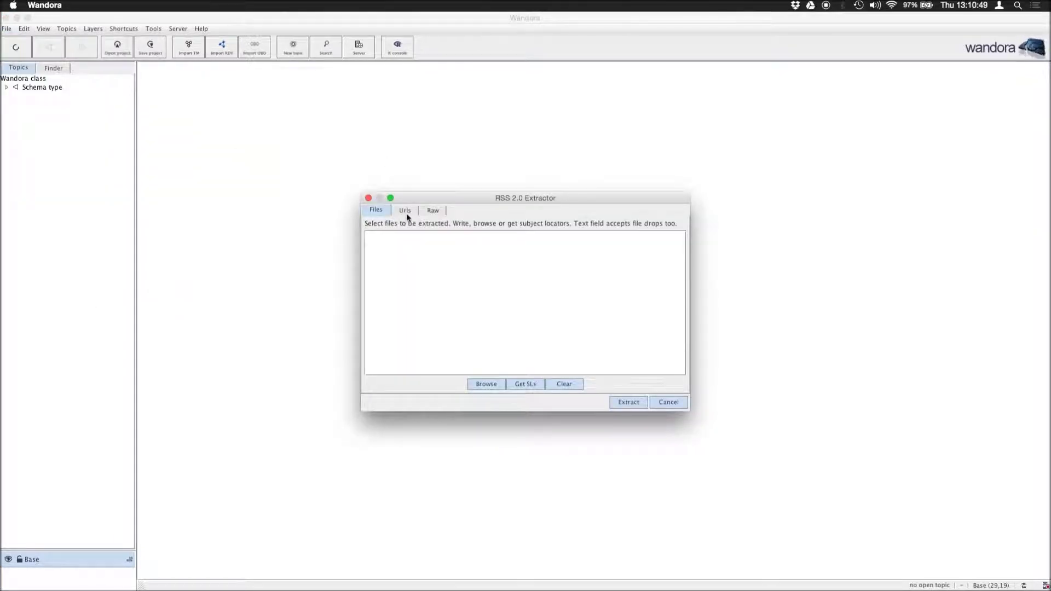
click(405, 212)
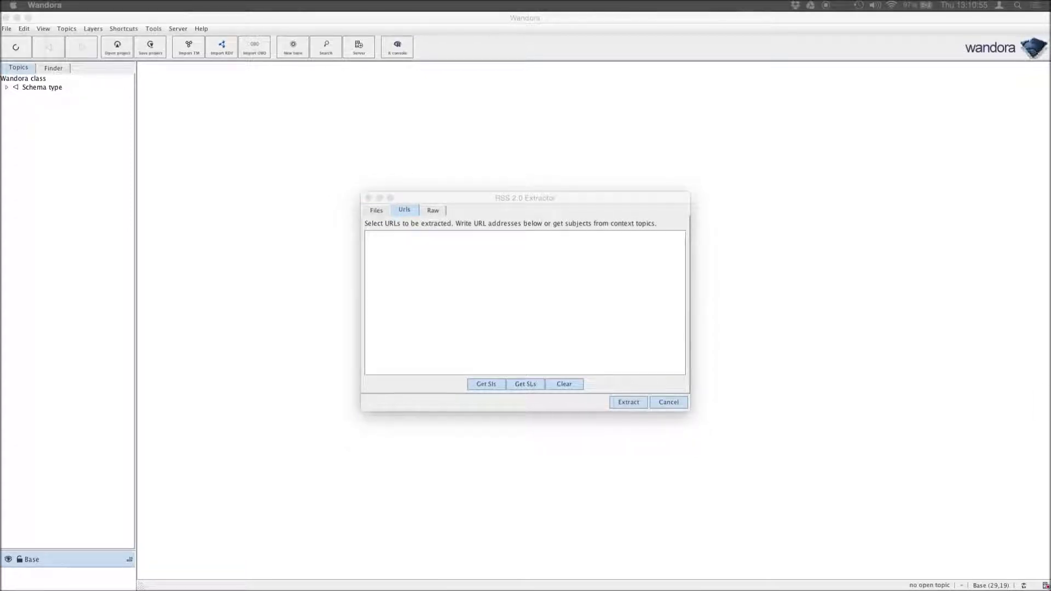
click(541, 272)
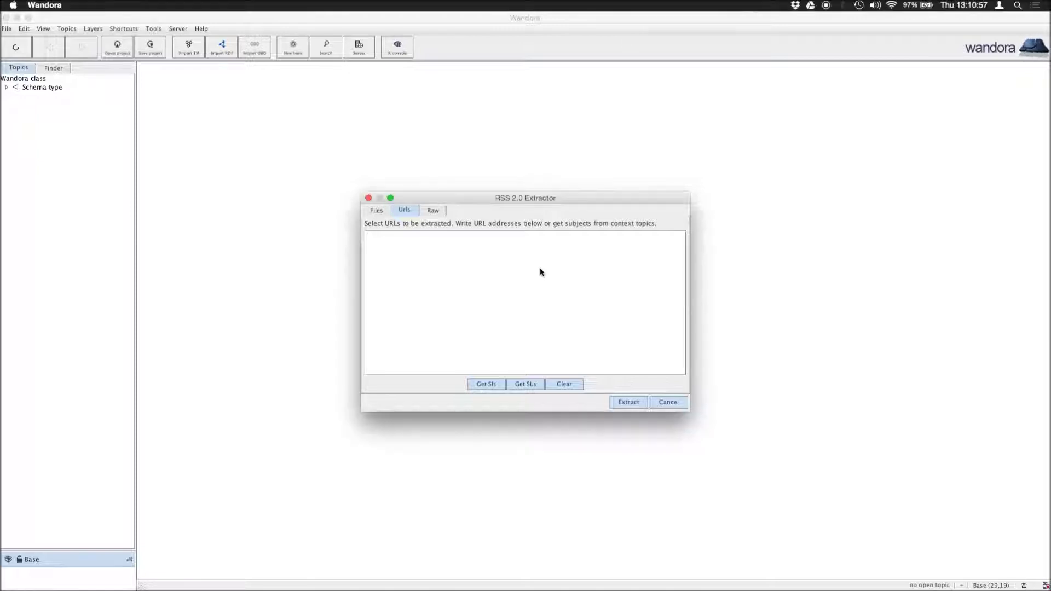
text(http://feeds.nytimes.com/nyt/rss/Technology)
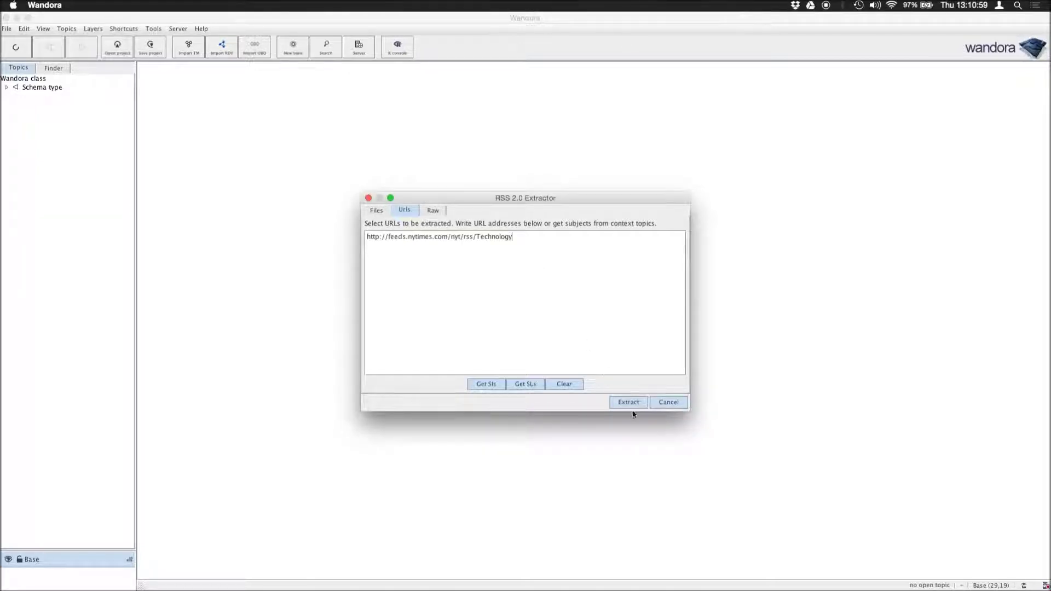
click(629, 403)
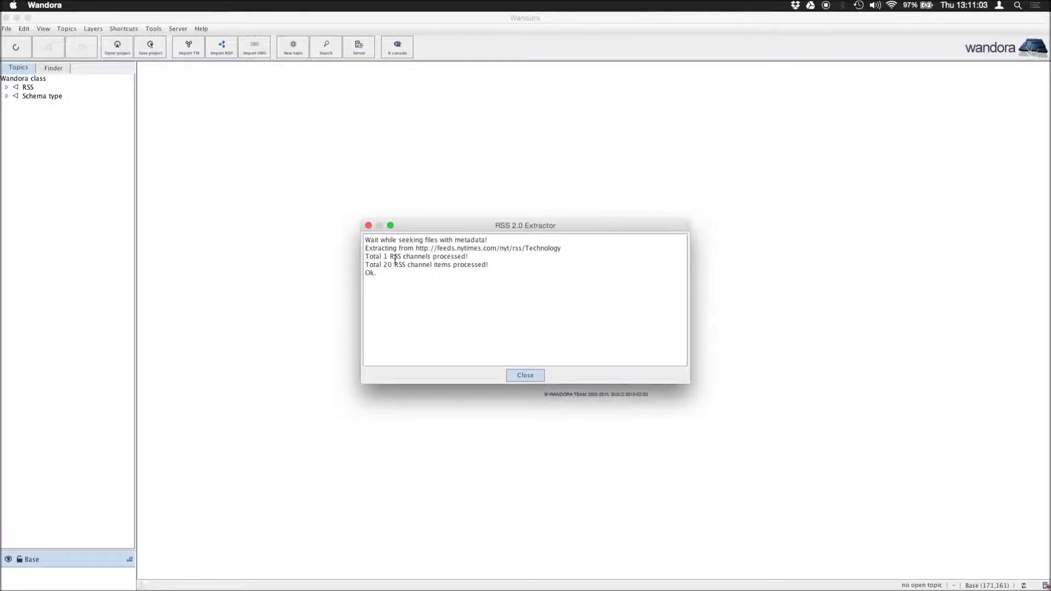
double_click(388, 265)
Step: Browse the RSS branch to check the RSS Channel type and its 20 channel items, then collapse it
click(523, 374)
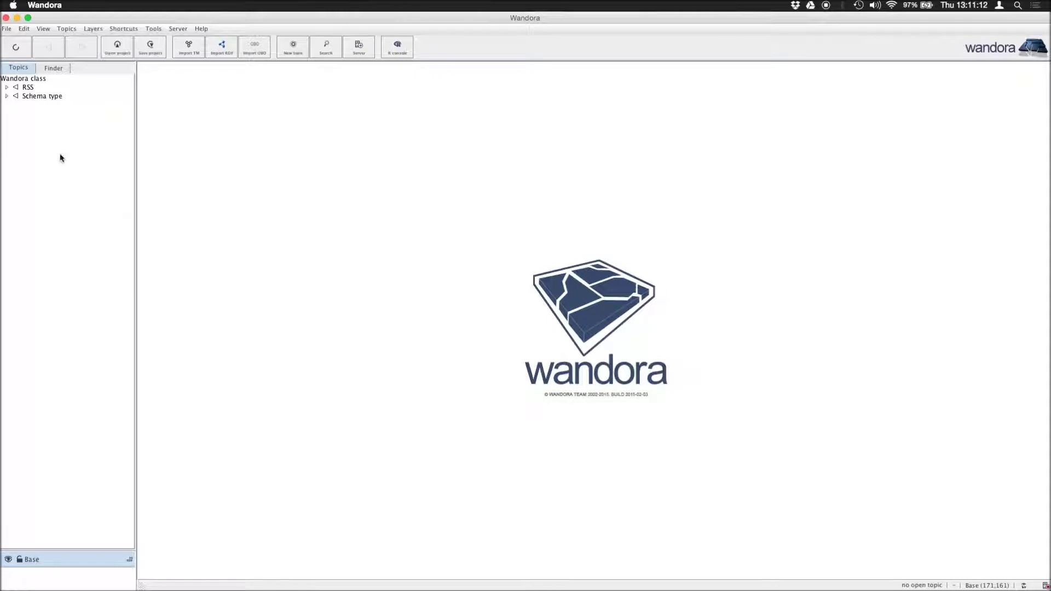
double_click(23, 89)
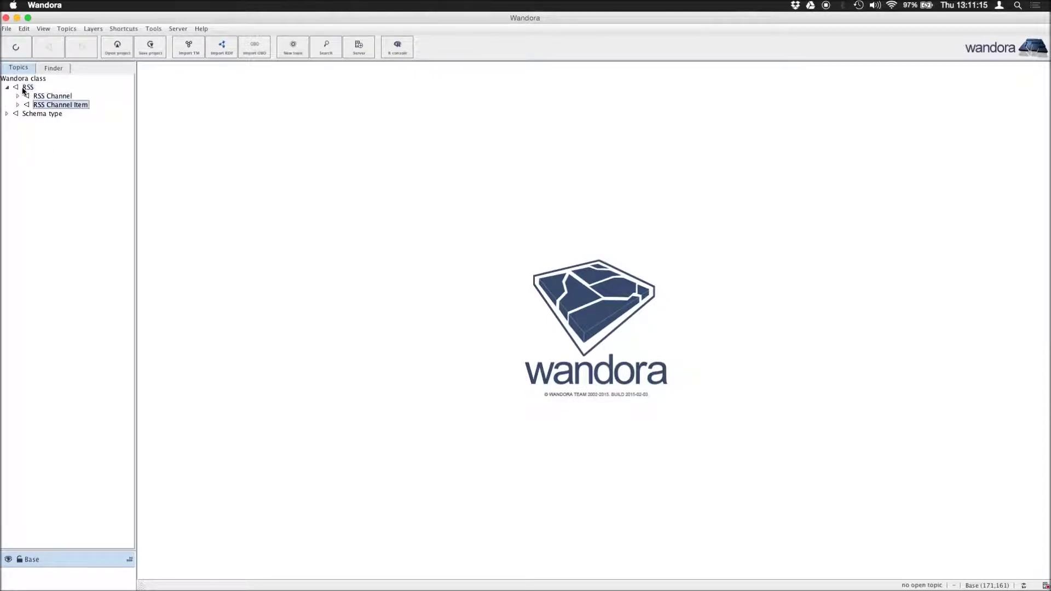
key(Right)
key(Down)
key(Down)
key(Down)
key(Down)
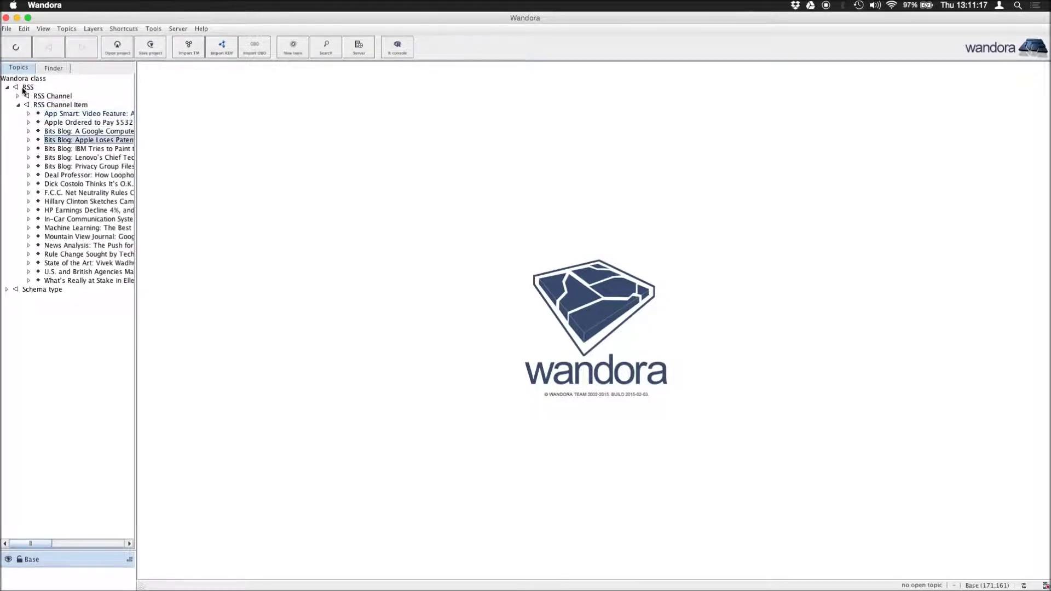
key(Up)
key(Up)
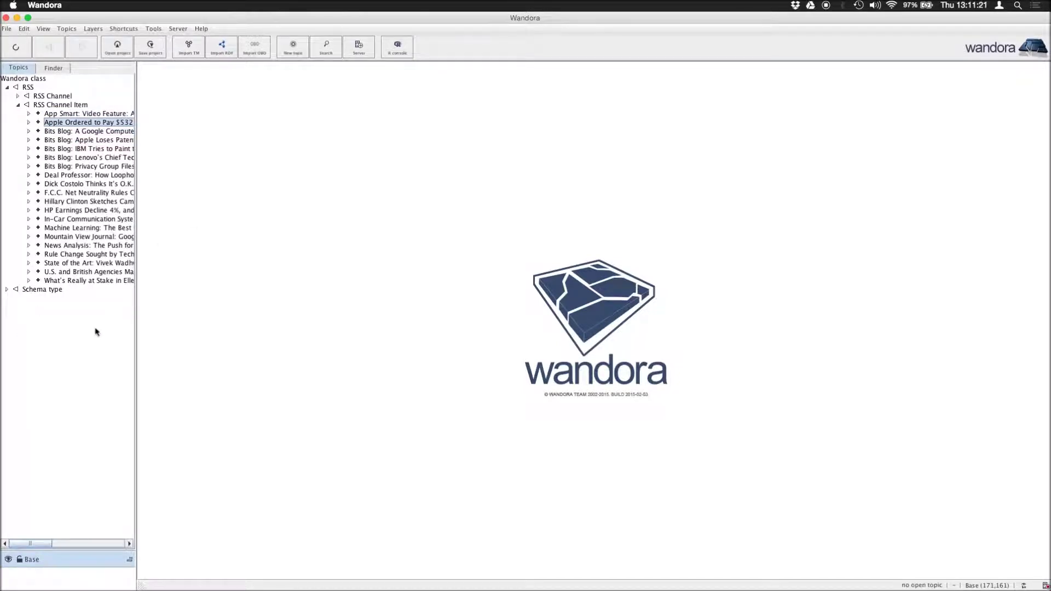
key(Up)
key(Up)
key(Up)
key(Down)
key(Left)
key(Left)
key(Left)
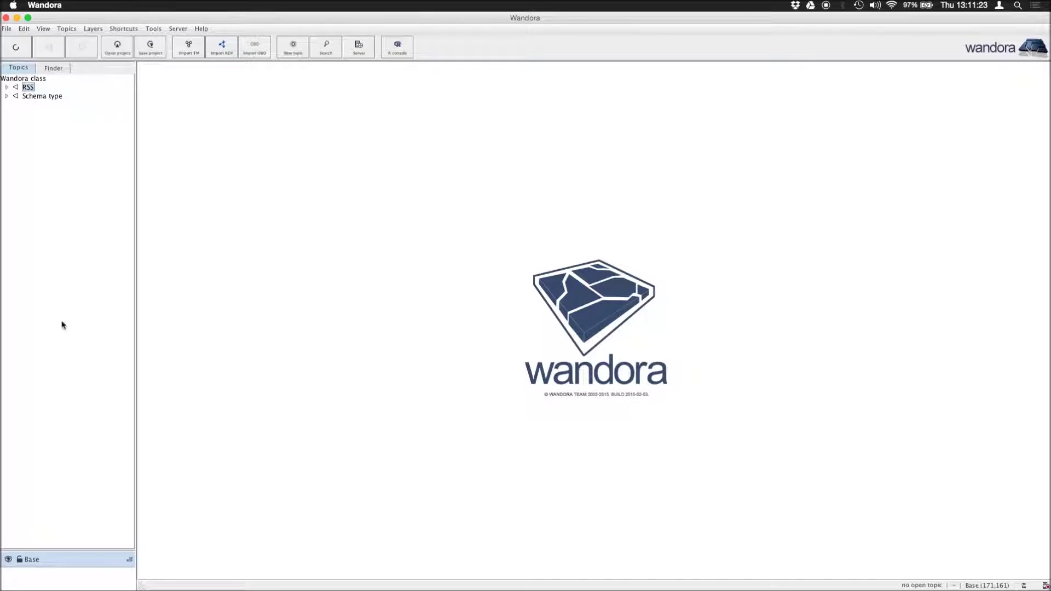
Step: Run a Guardian API content search for 'Technology' with headlines included
click(4, 29)
mouse_move(25, 124)
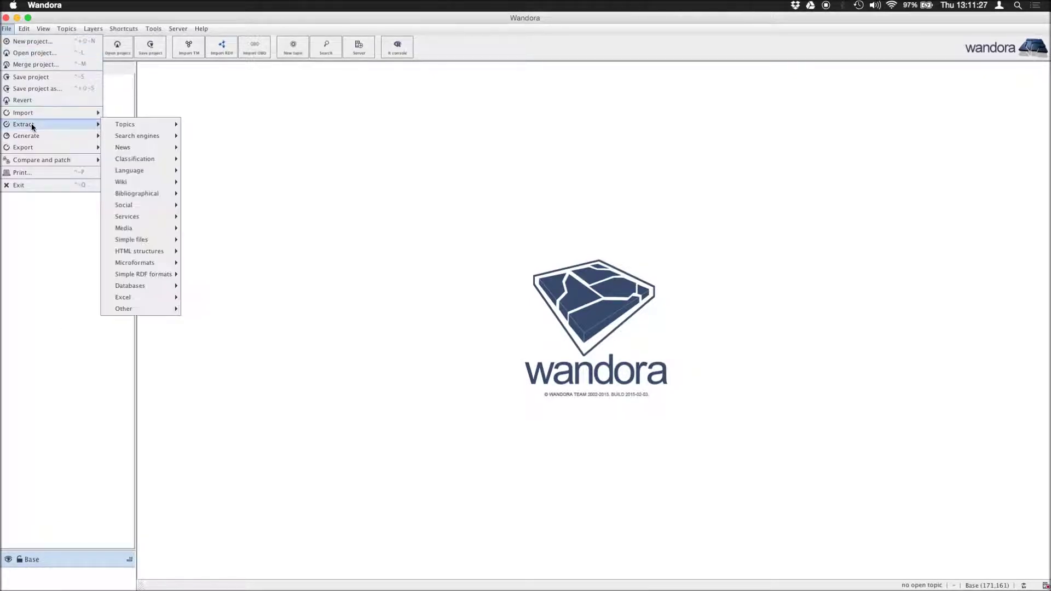
mouse_move(123, 147)
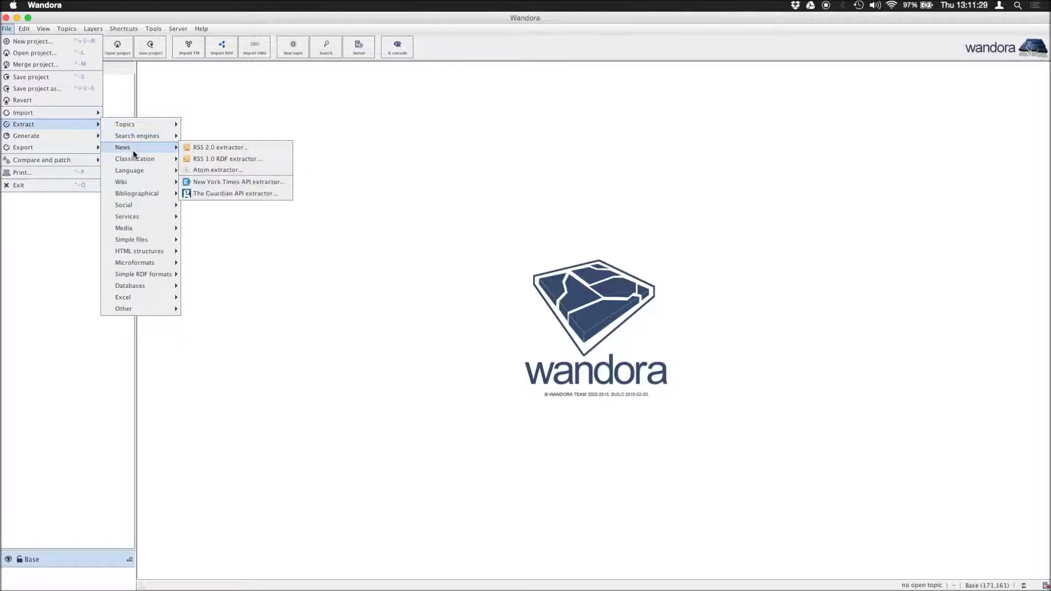
click(215, 193)
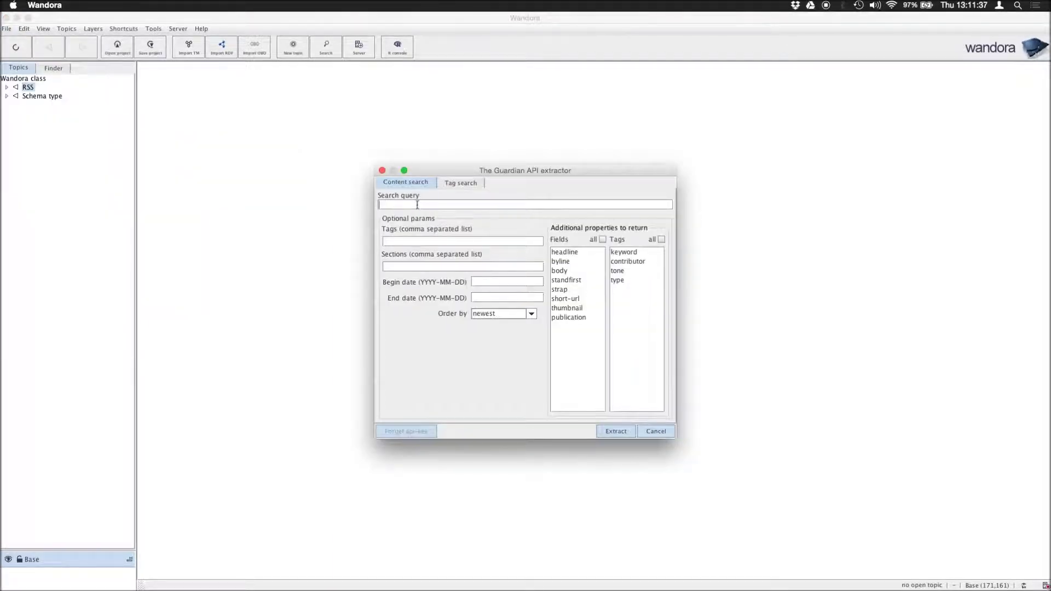
text(Tech)
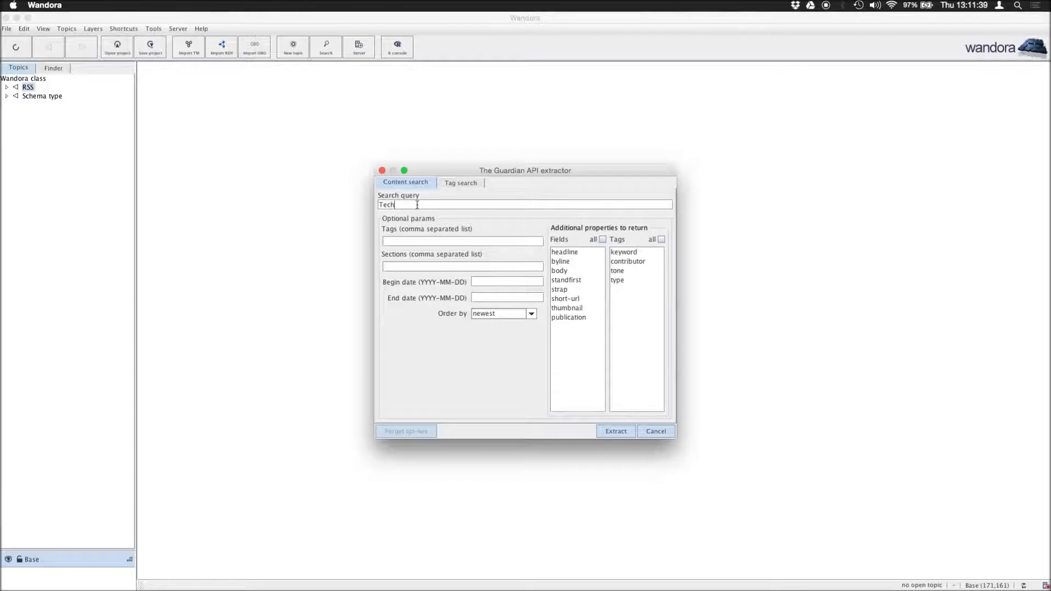
text(nology)
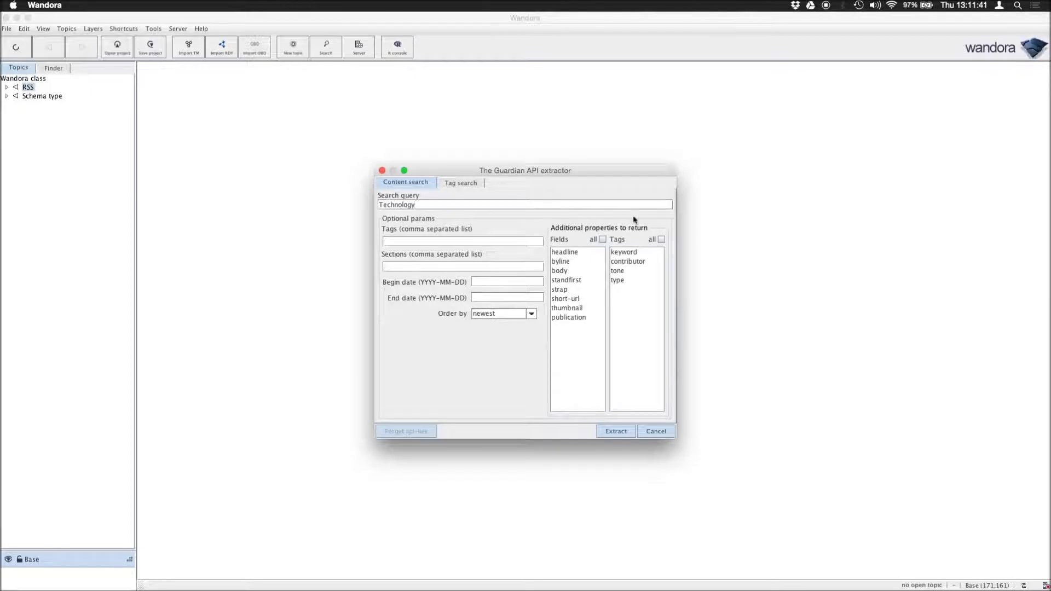
click(574, 256)
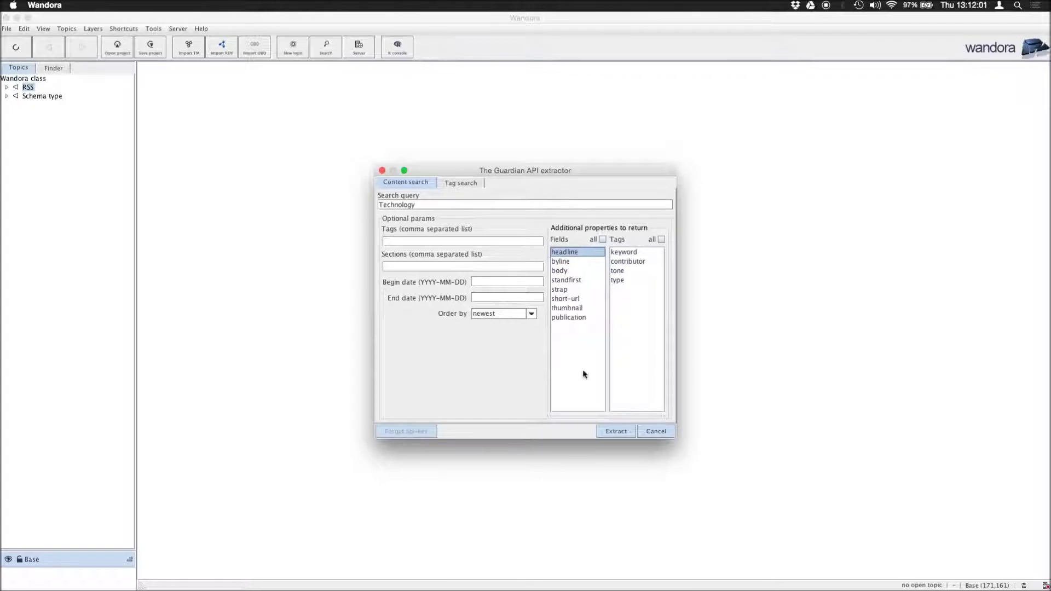
click(609, 432)
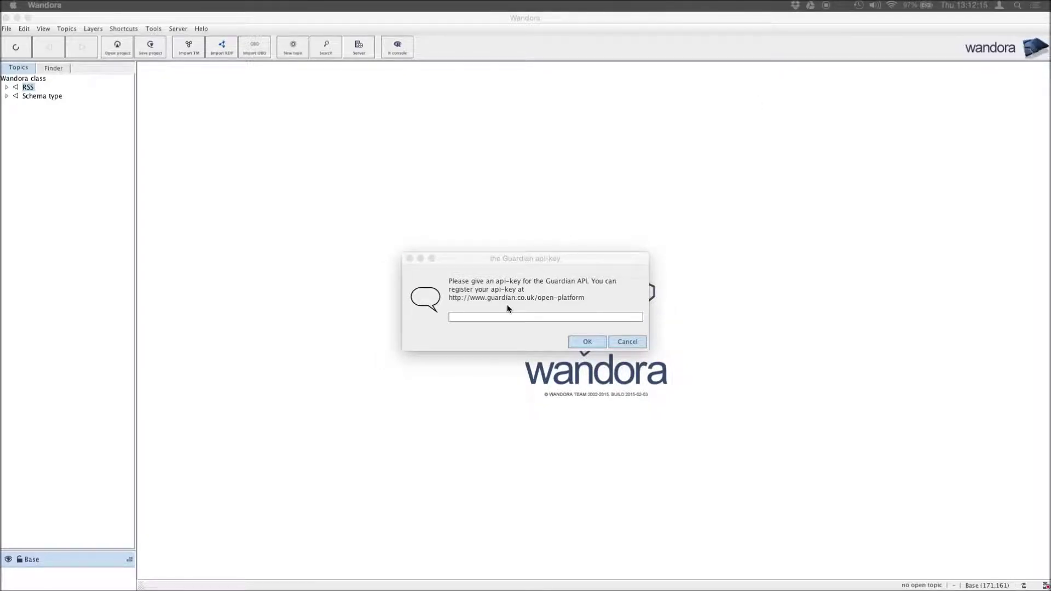
Step: Submit the Guardian API key, extract ten further result pages, then stop extracting more
click(583, 341)
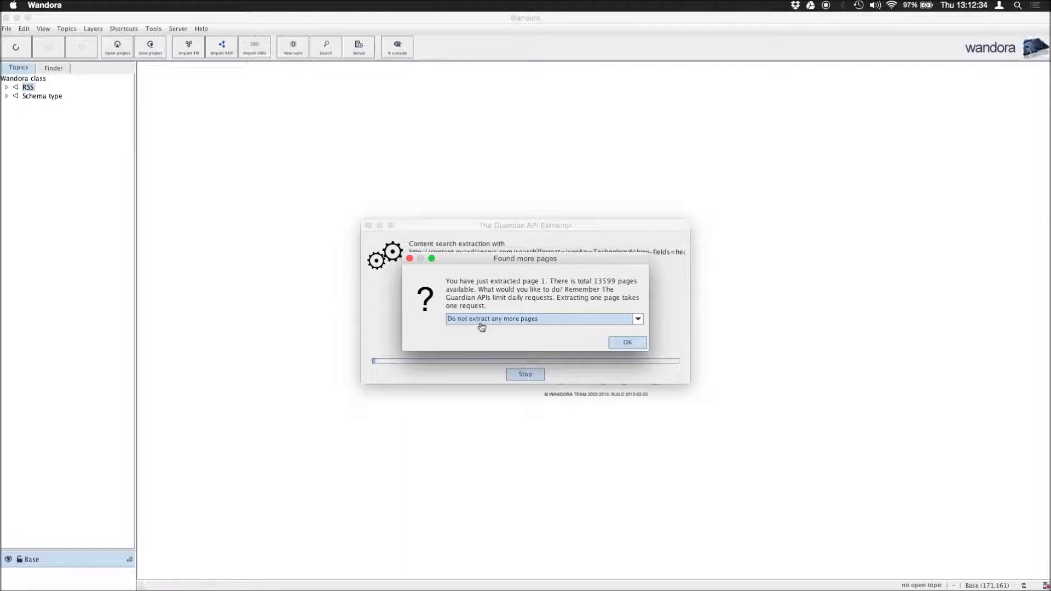
click(477, 320)
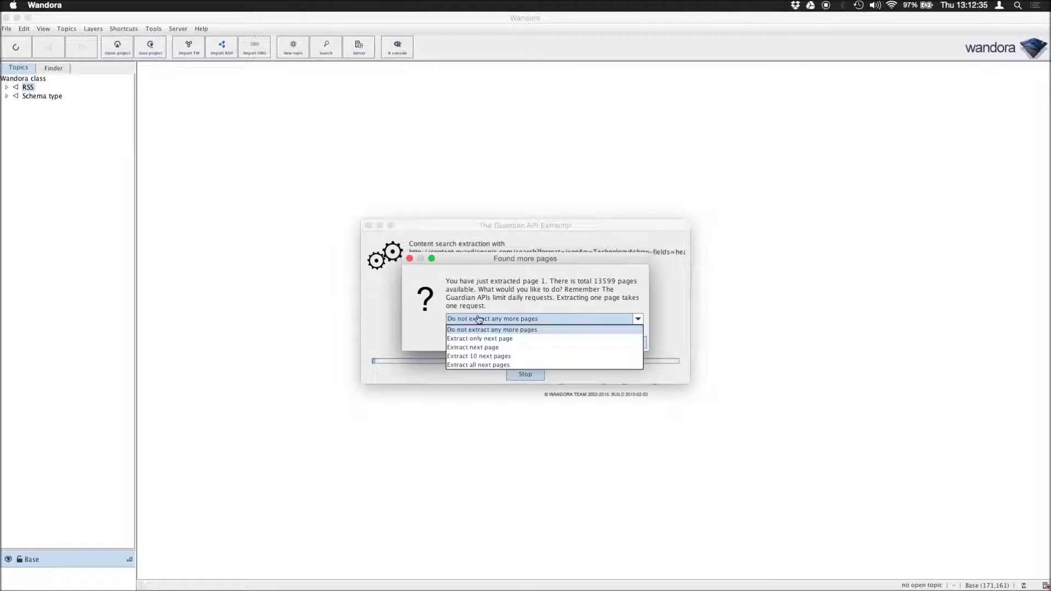
click(492, 356)
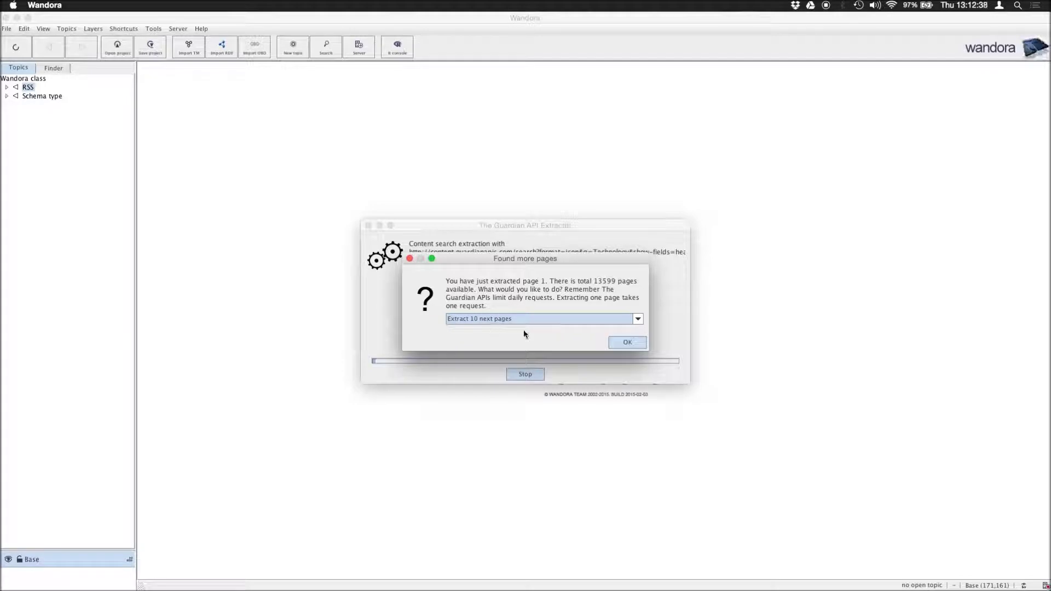
click(617, 344)
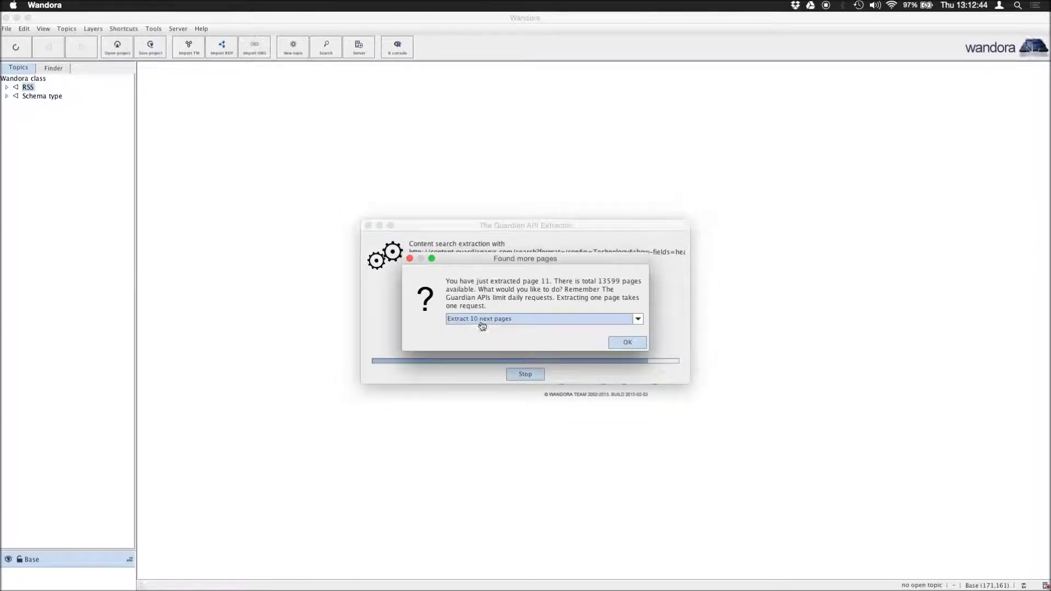
click(482, 323)
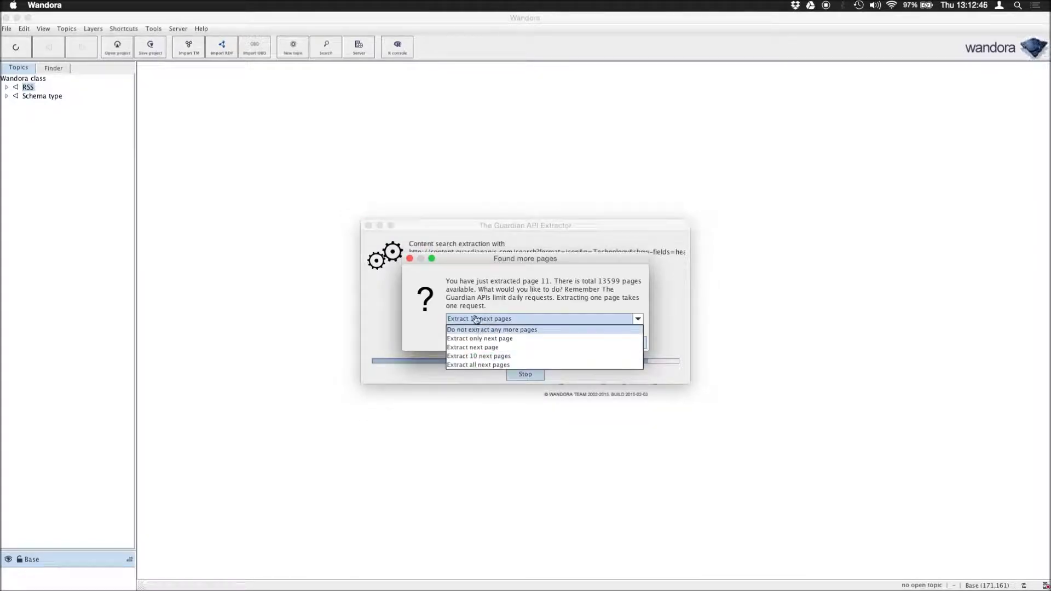
click(472, 331)
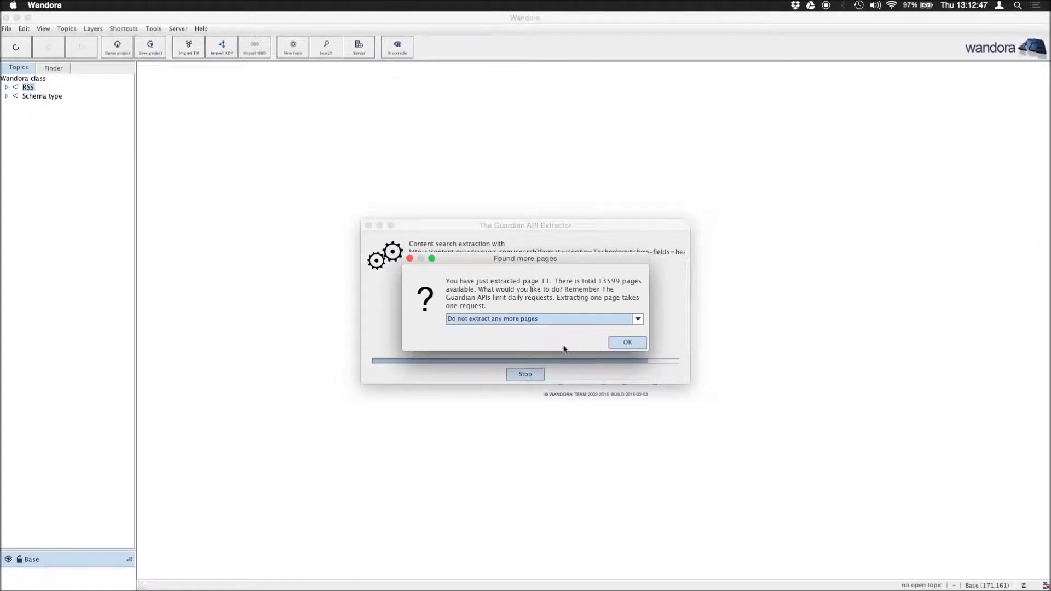
click(612, 345)
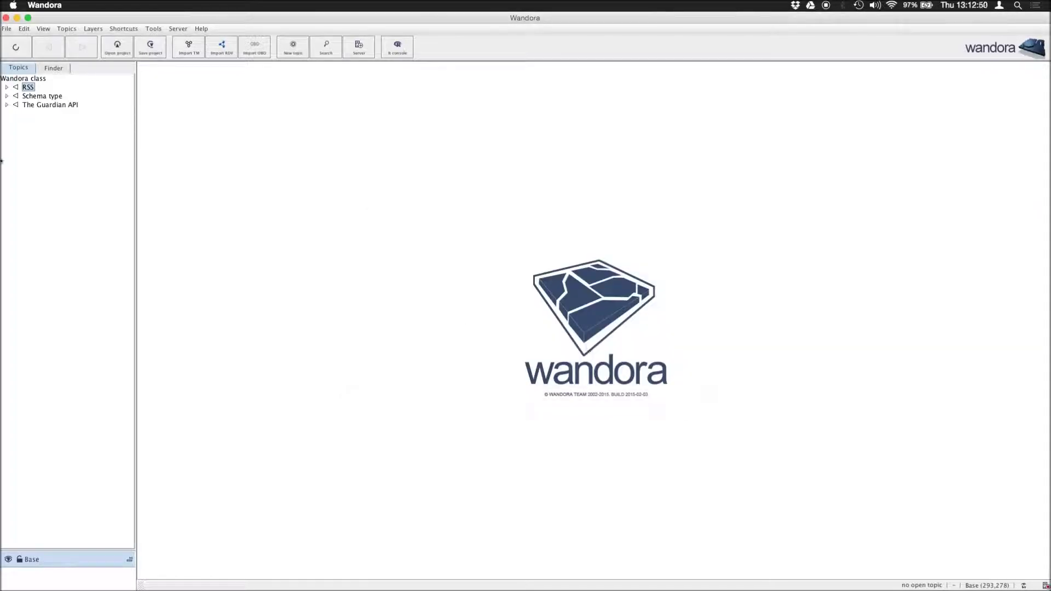
Step: Expand The Guardian API content topics and scroll through the extracted articles
click(64, 107)
double_click(64, 107)
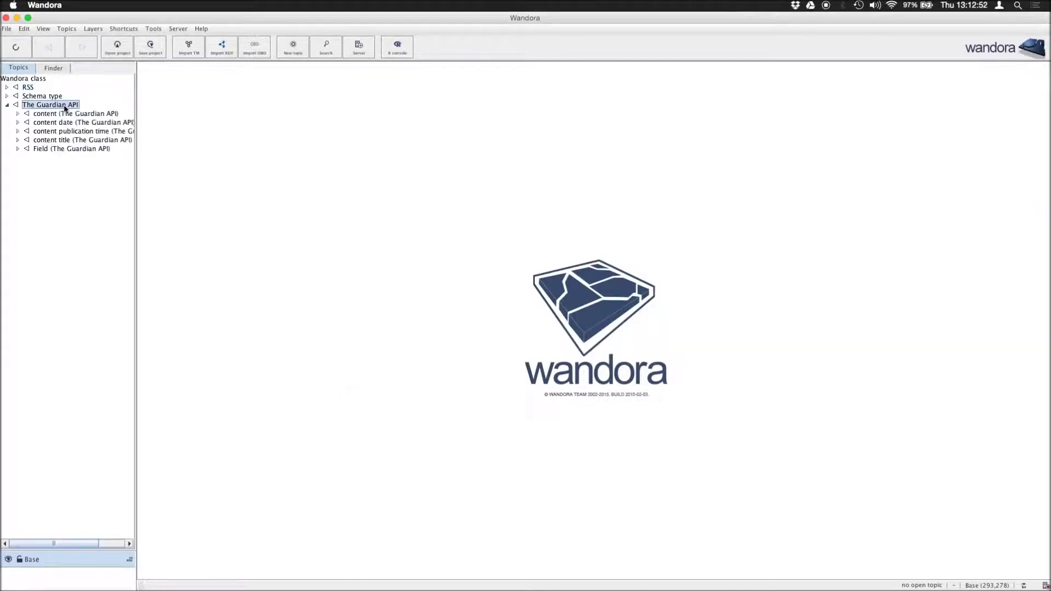
click(64, 113)
double_click(65, 113)
scroll(85, 271, down, 10)
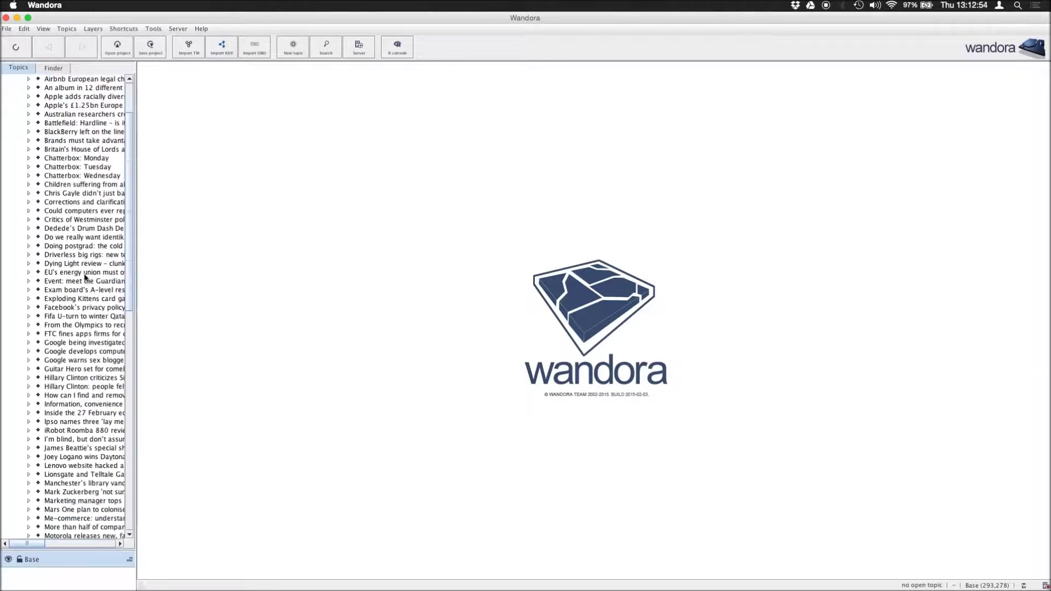
scroll(85, 277, down, 10)
scroll(84, 278, up, 10)
scroll(85, 278, up, 10)
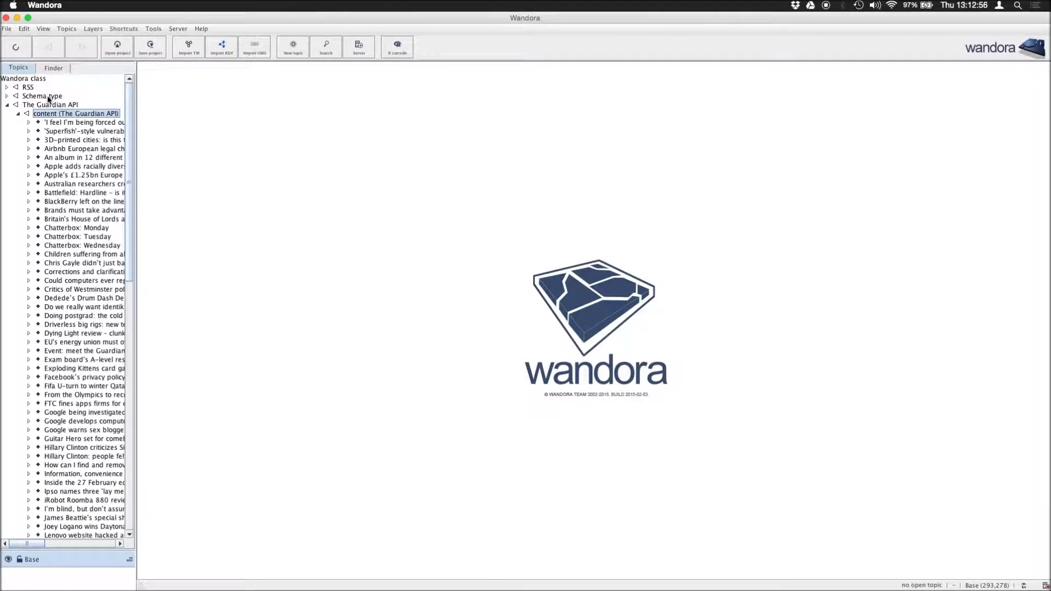
scroll(39, 271, down, 5)
scroll(39, 271, down, 10)
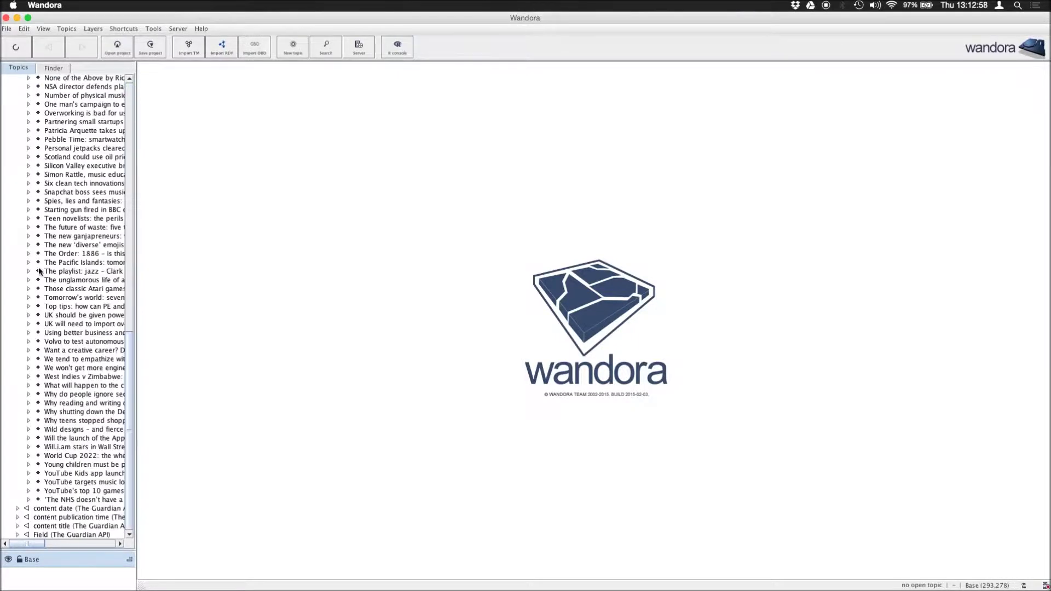
scroll(39, 271, up, 10)
scroll(39, 271, up, 10)
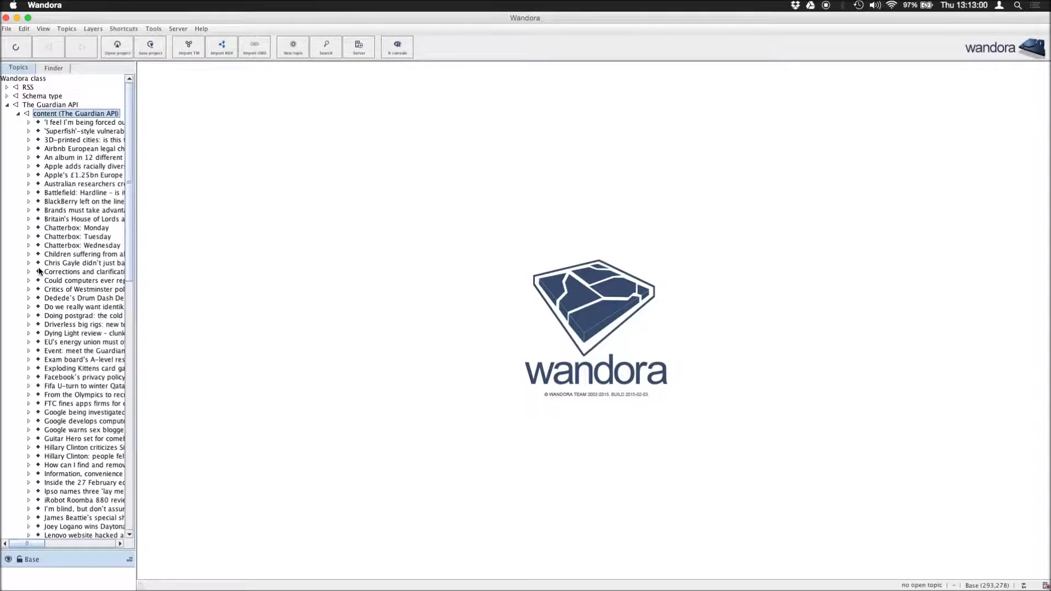
Step: Collapse the Guardian content list and The Guardian API branch
key(Left)
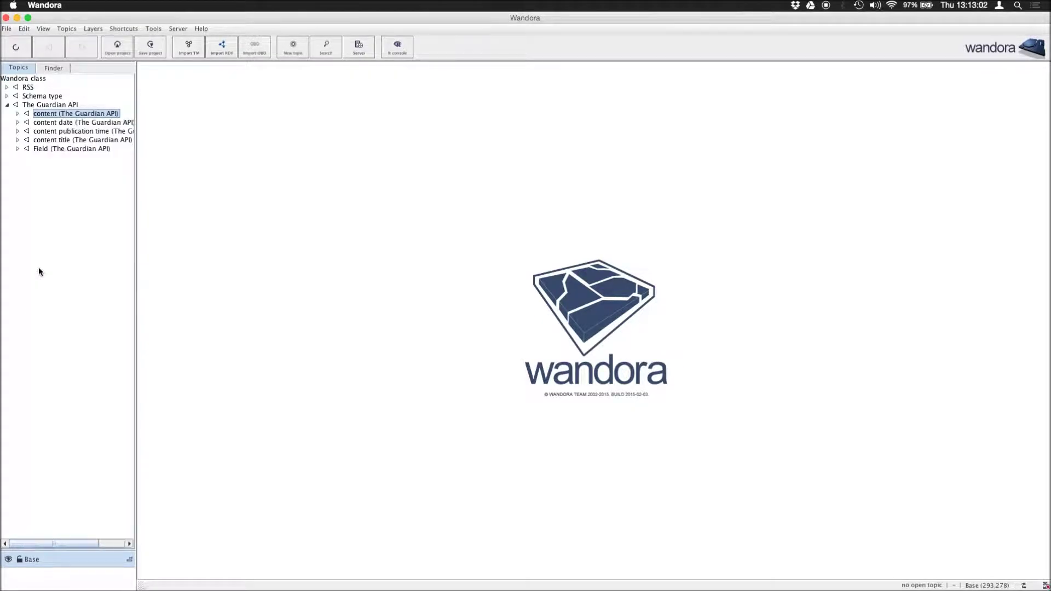
key(Left)
key(Left)
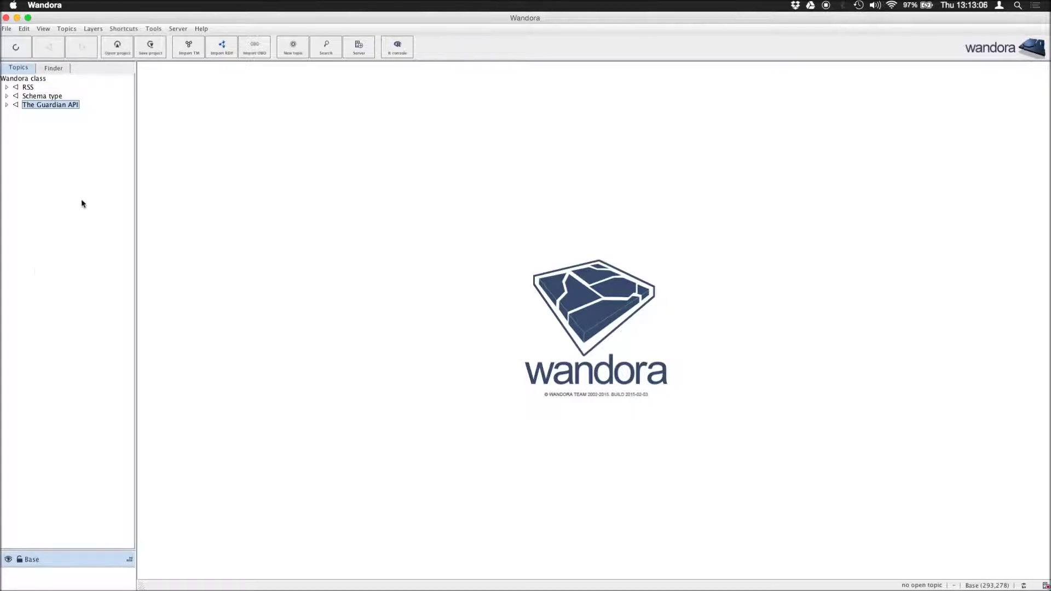
click(7, 29)
mouse_move(24, 123)
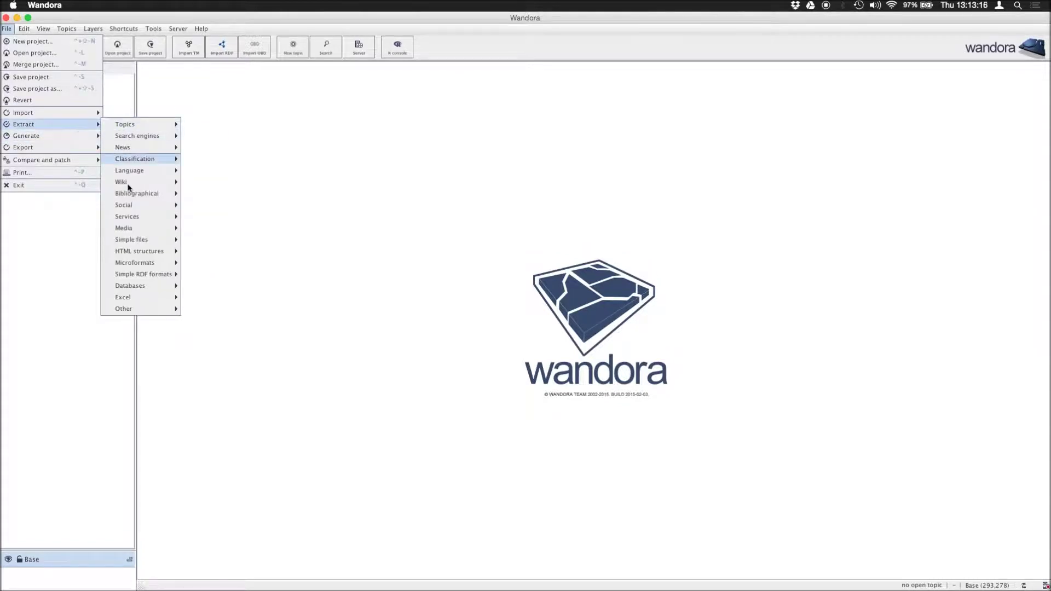
Step: Search subreddits for 'Technology', pick r/technology, enable Crawl Subreddit Links and extract
click(212, 229)
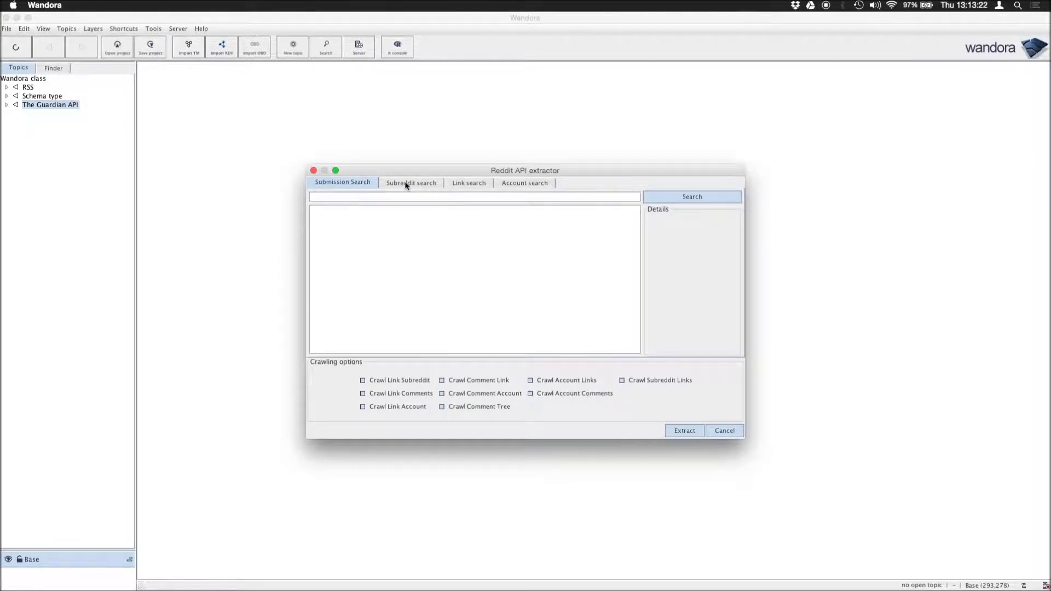
click(406, 186)
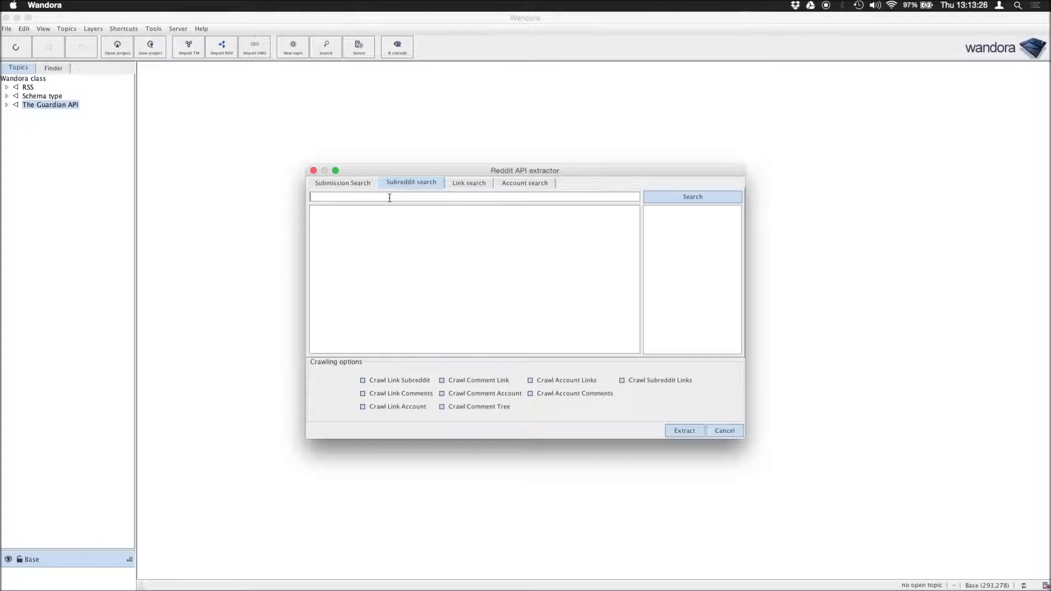
text(Technology)
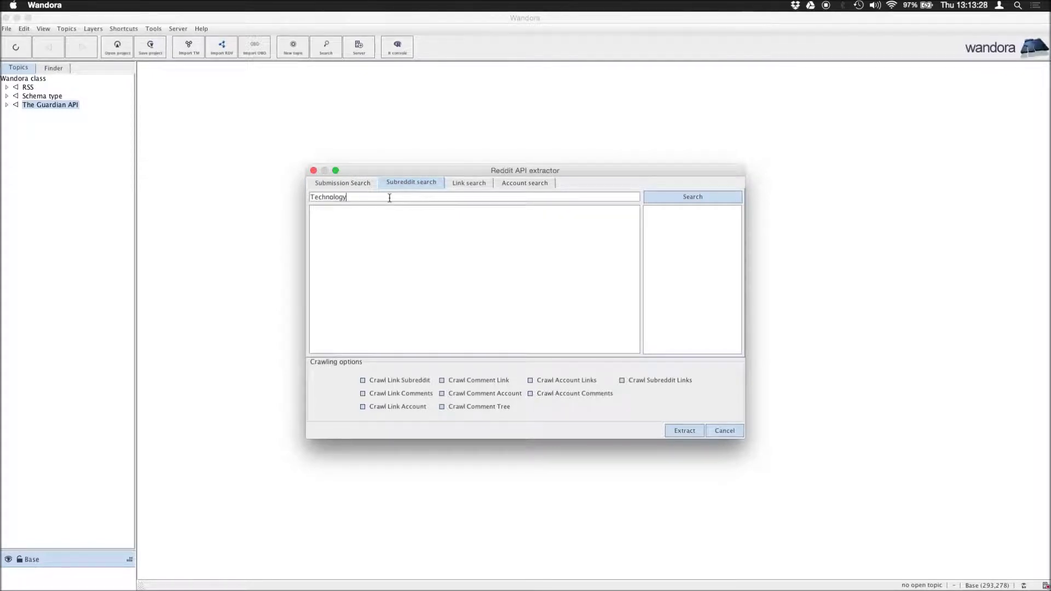
key(Return)
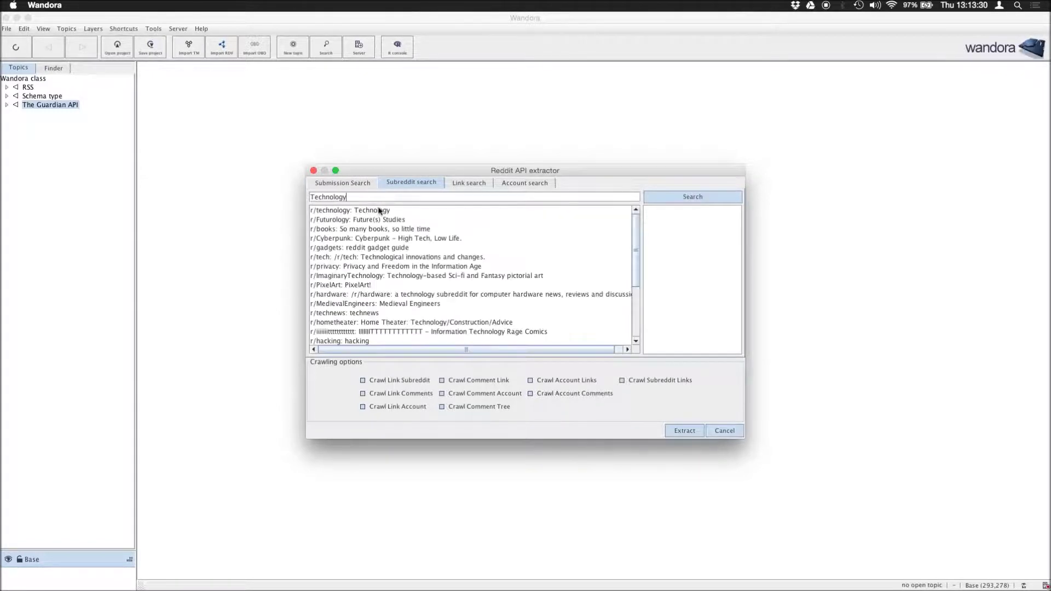
click(378, 212)
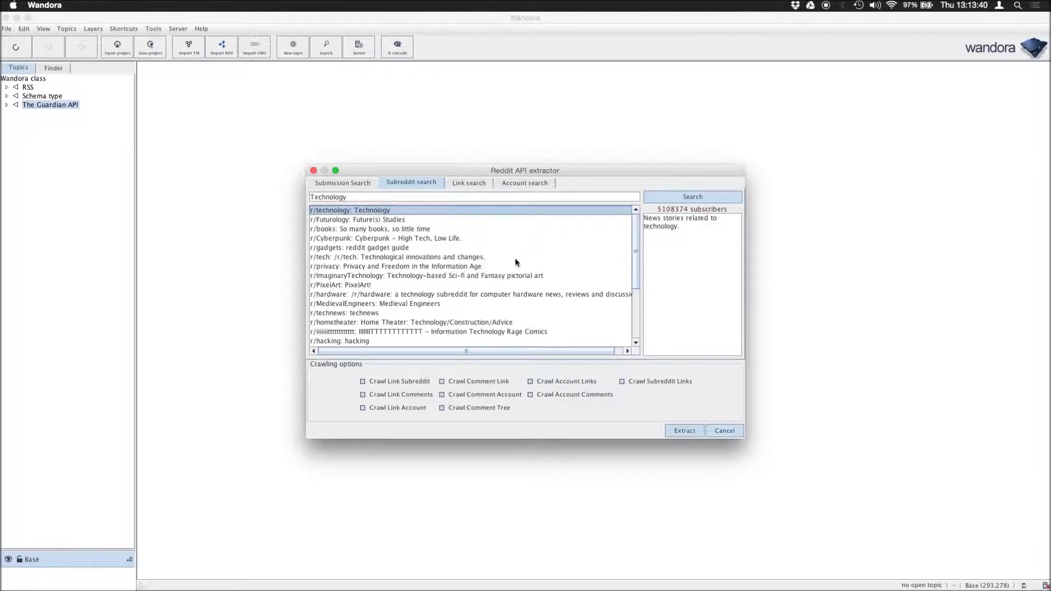
click(655, 383)
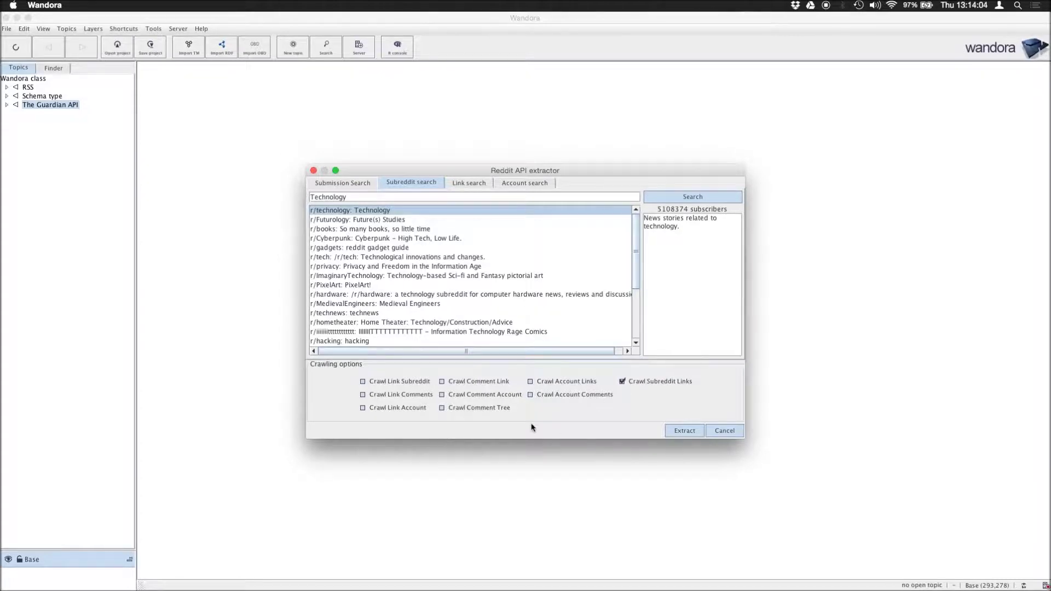
click(679, 429)
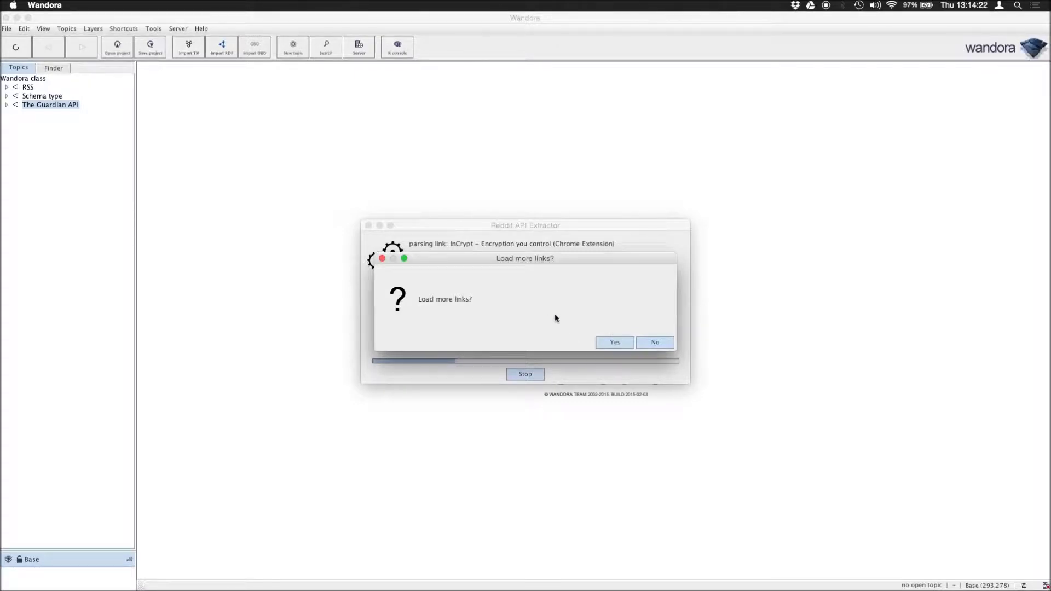
Step: Accept four 'Load more links?' prompts and close the finished Reddit extraction log
click(614, 343)
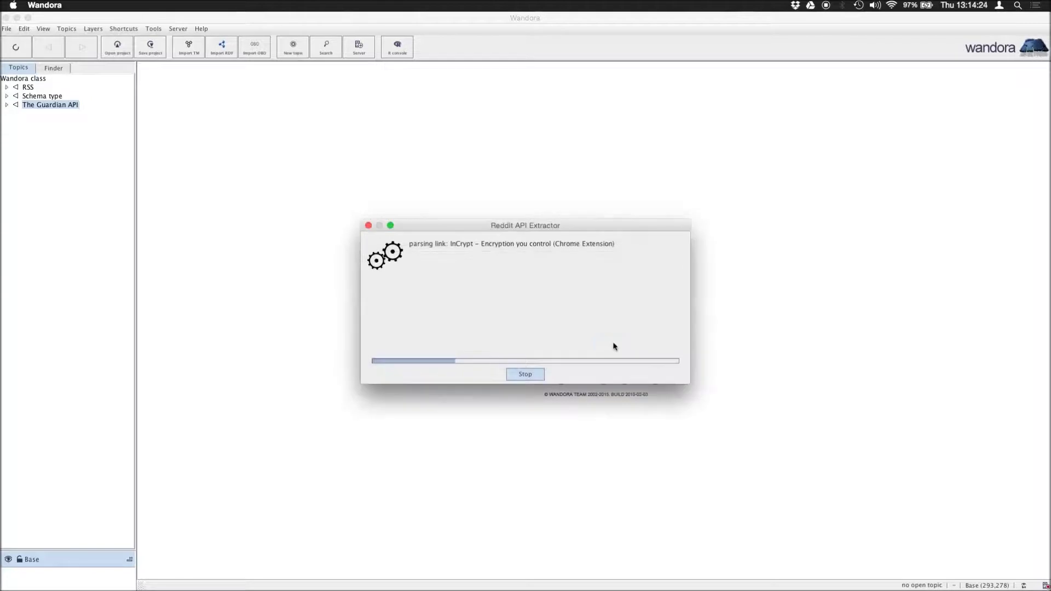
click(614, 343)
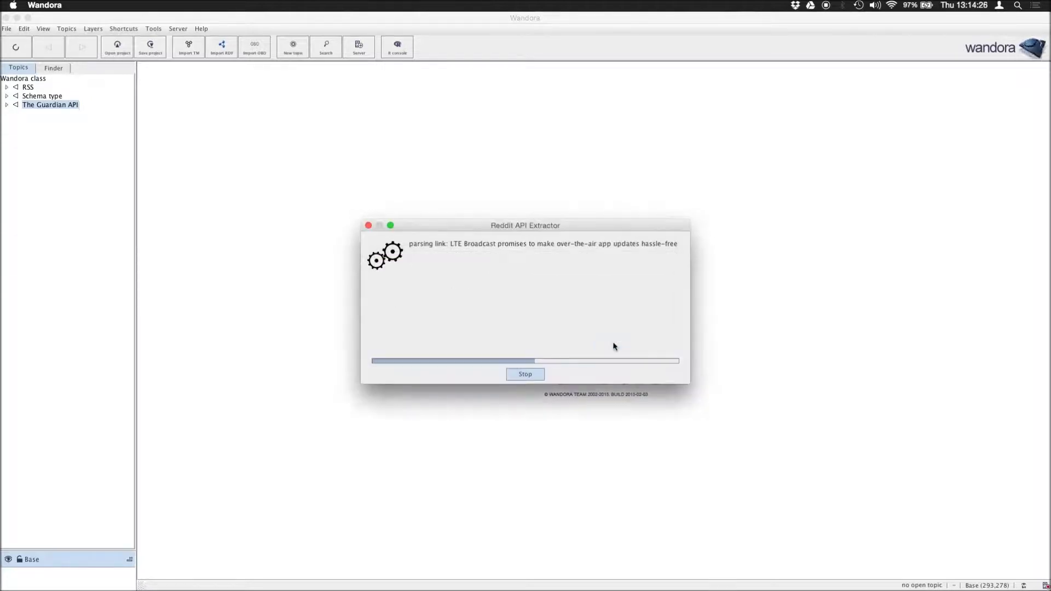
click(614, 345)
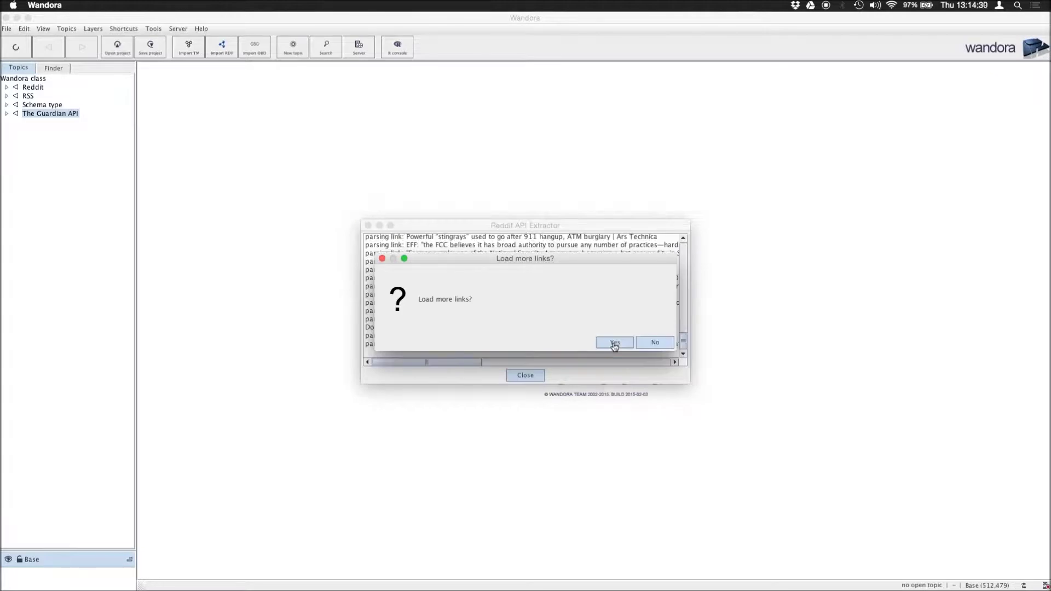
click(614, 343)
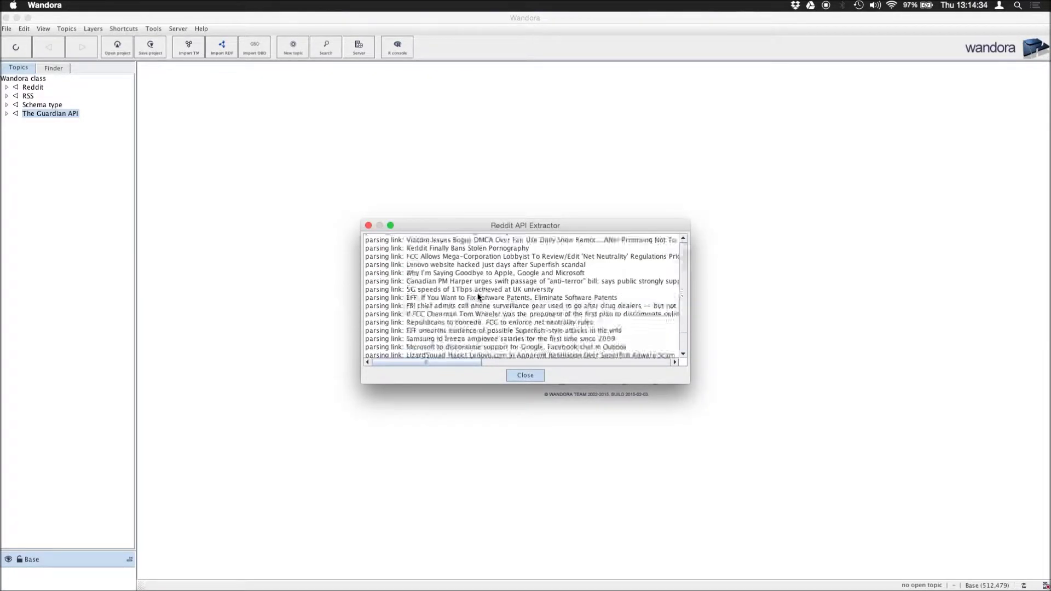
click(525, 375)
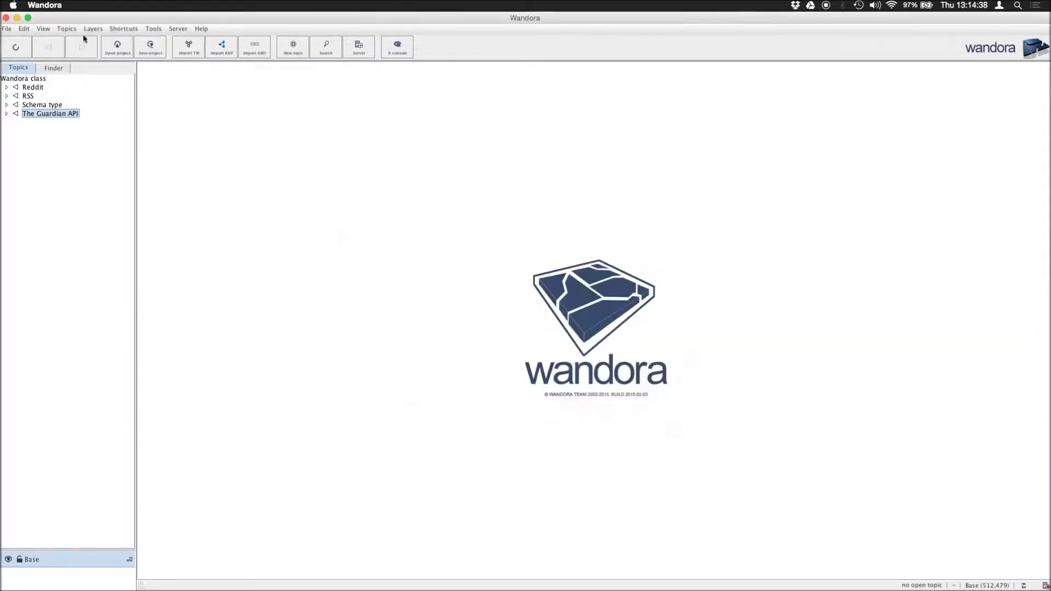
click(32, 88)
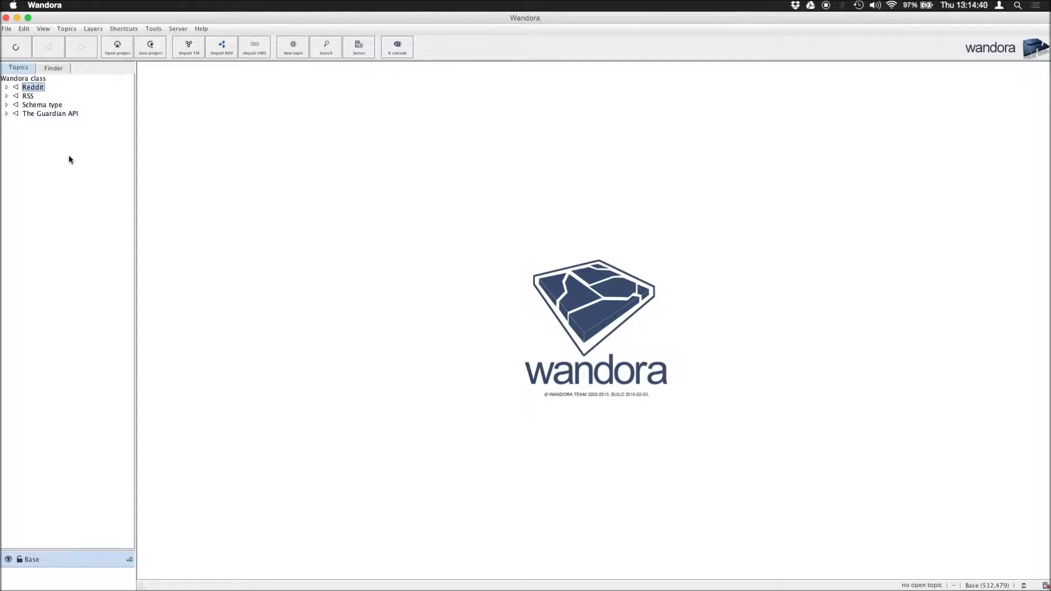
key(Right)
key(Down)
key(Down)
key(Down)
key(Right)
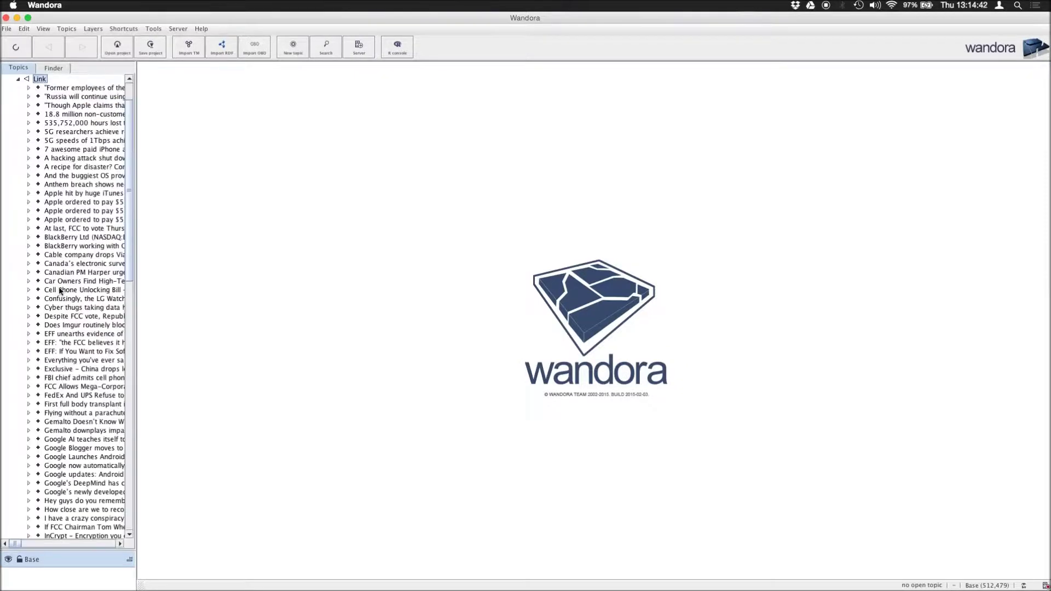
scroll(60, 291, down, 5)
scroll(61, 291, down, 5)
scroll(60, 291, up, 5)
scroll(60, 294, up, 5)
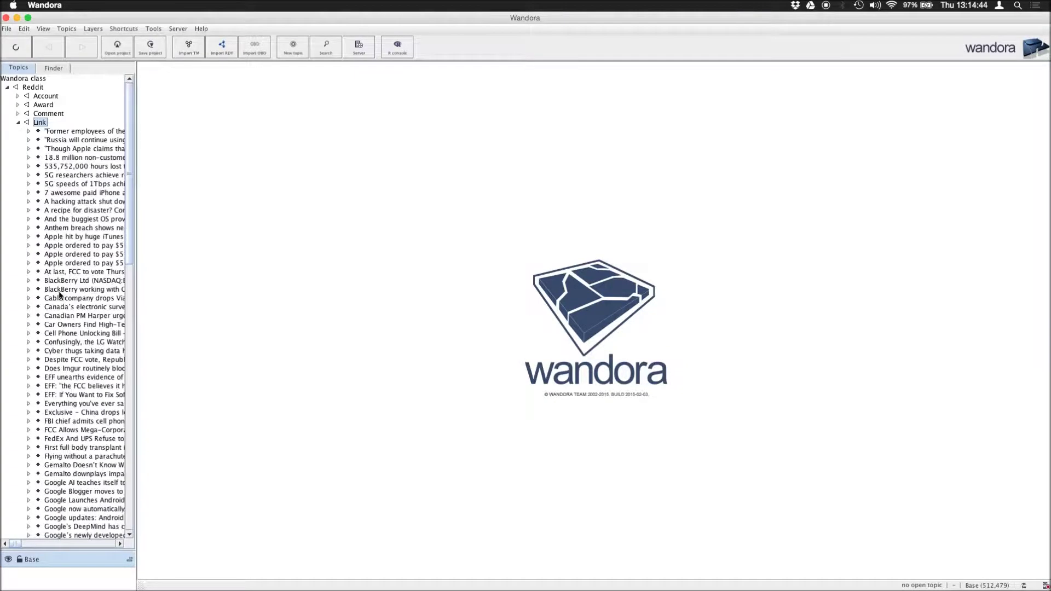
key(Left)
key(Up)
key(Up)
key(Up)
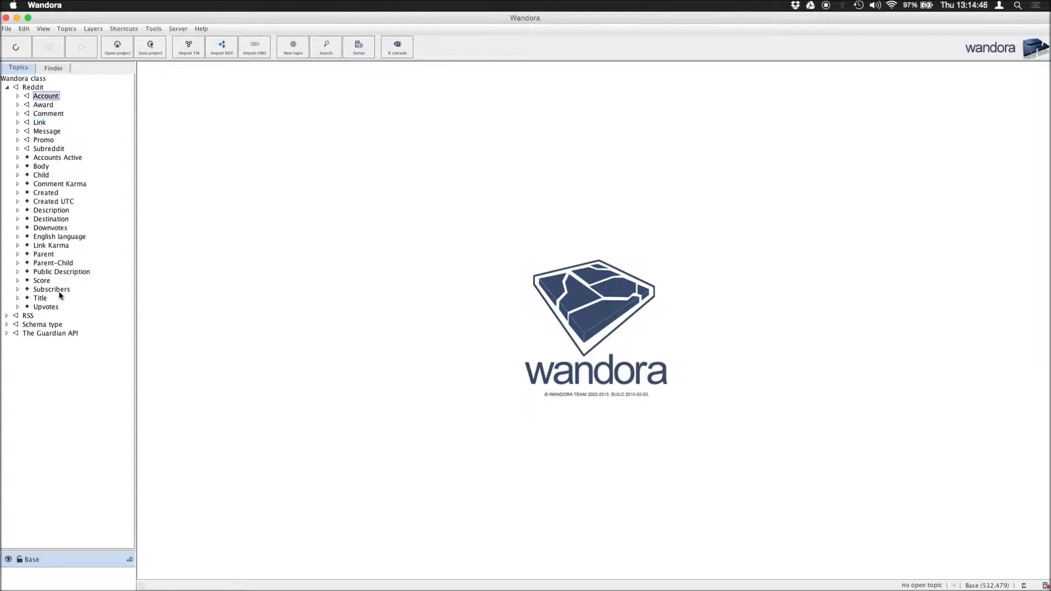
key(Up)
key(Left)
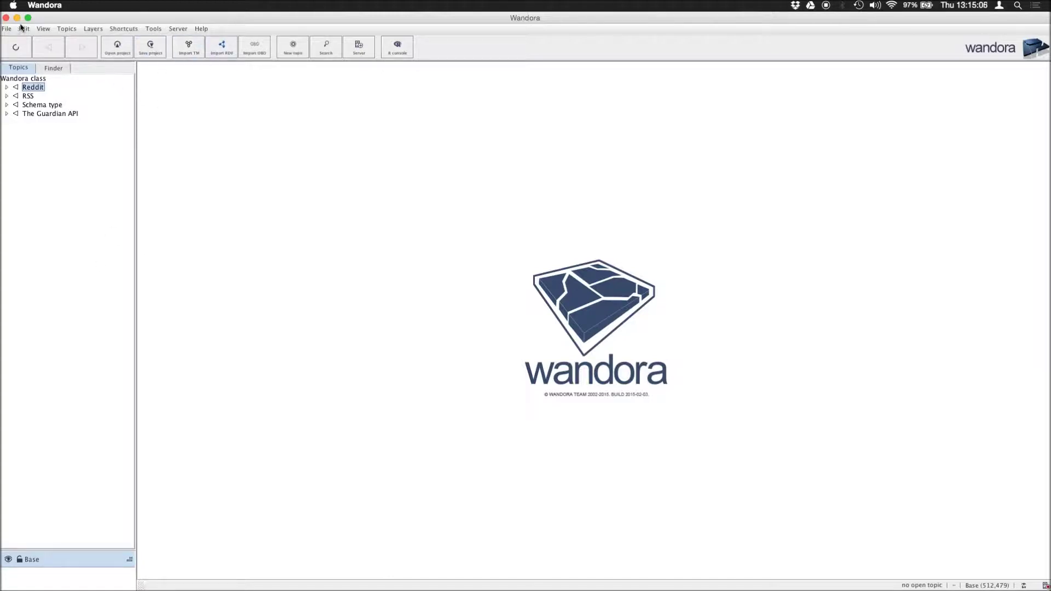
Step: Open a Webview panel for the Reddit topic and choose Timeline from Wandora's services
click(43, 28)
mouse_move(63, 41)
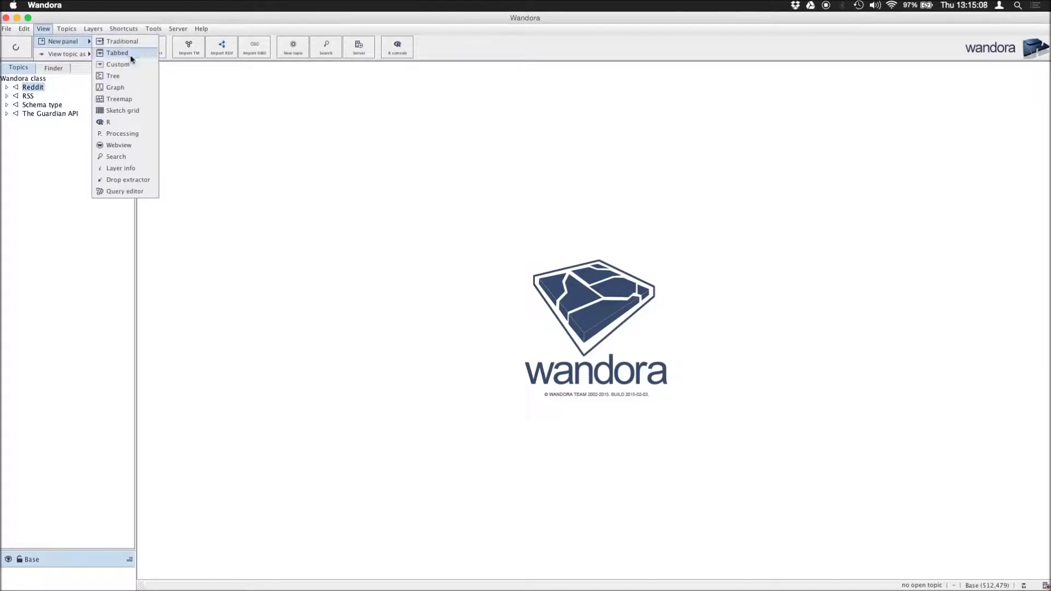
click(126, 146)
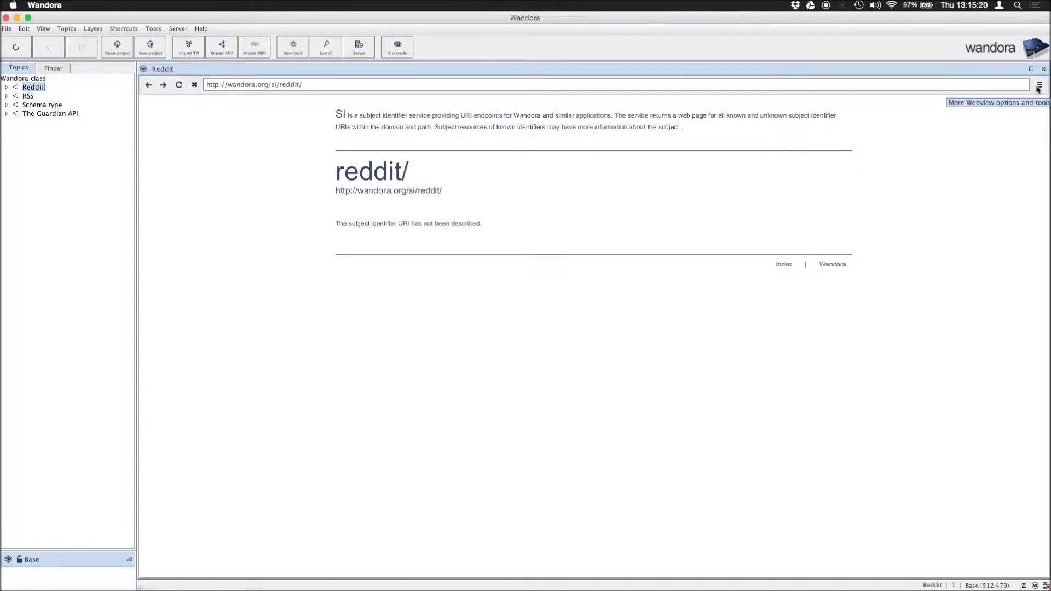
click(1038, 86)
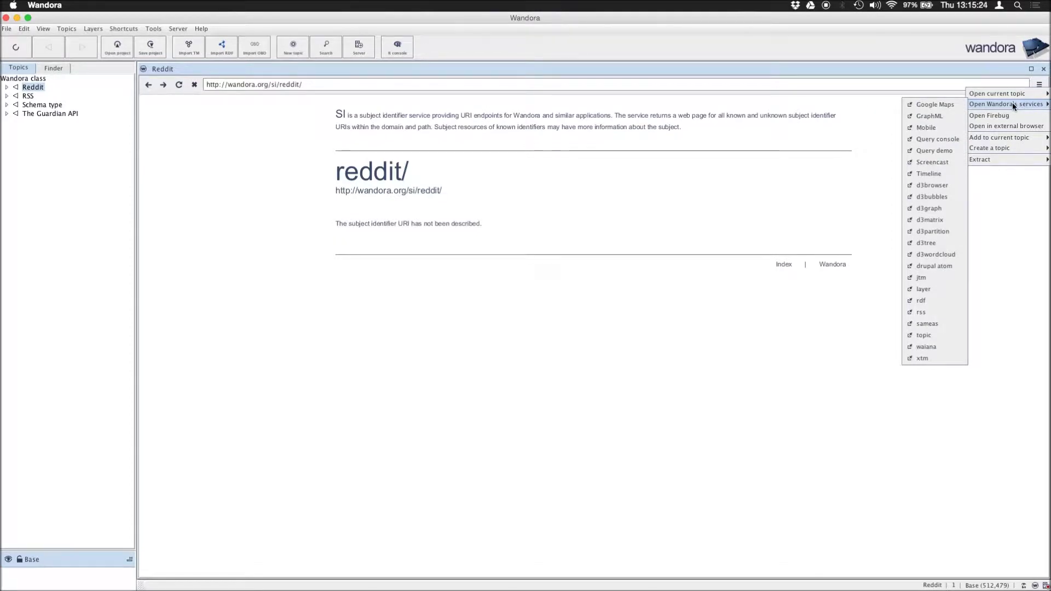
mouse_move(1005, 104)
click(932, 175)
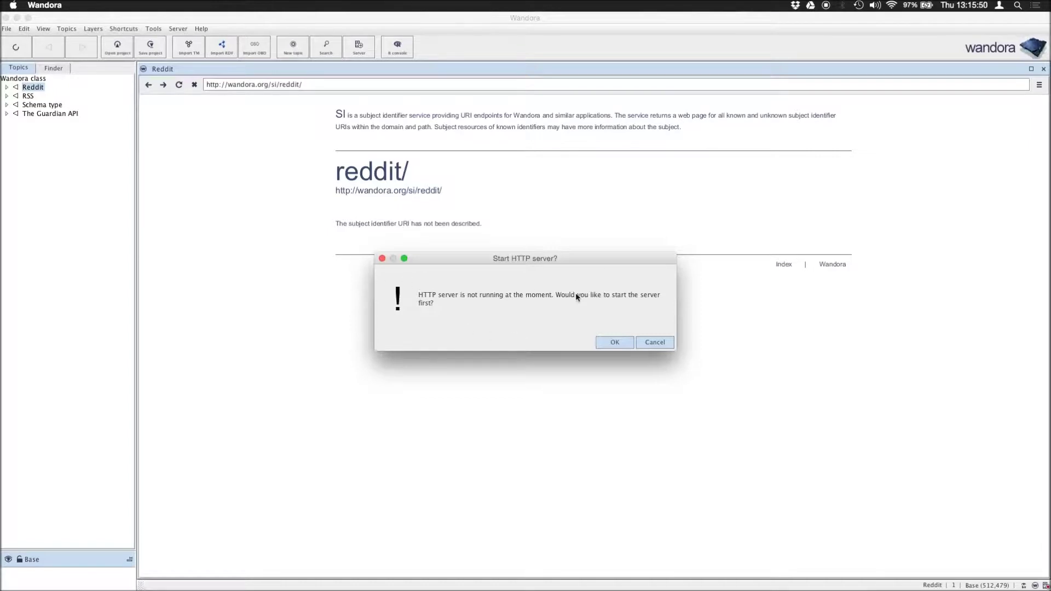
click(611, 347)
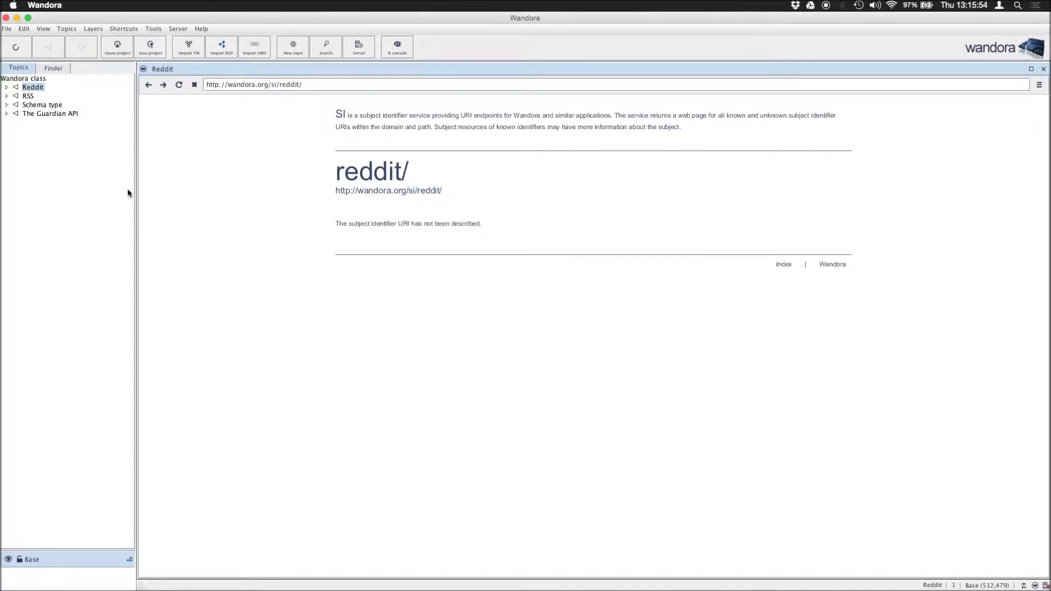
triple_click(364, 88)
text(http://127.0.0.1:8898/timeline/)
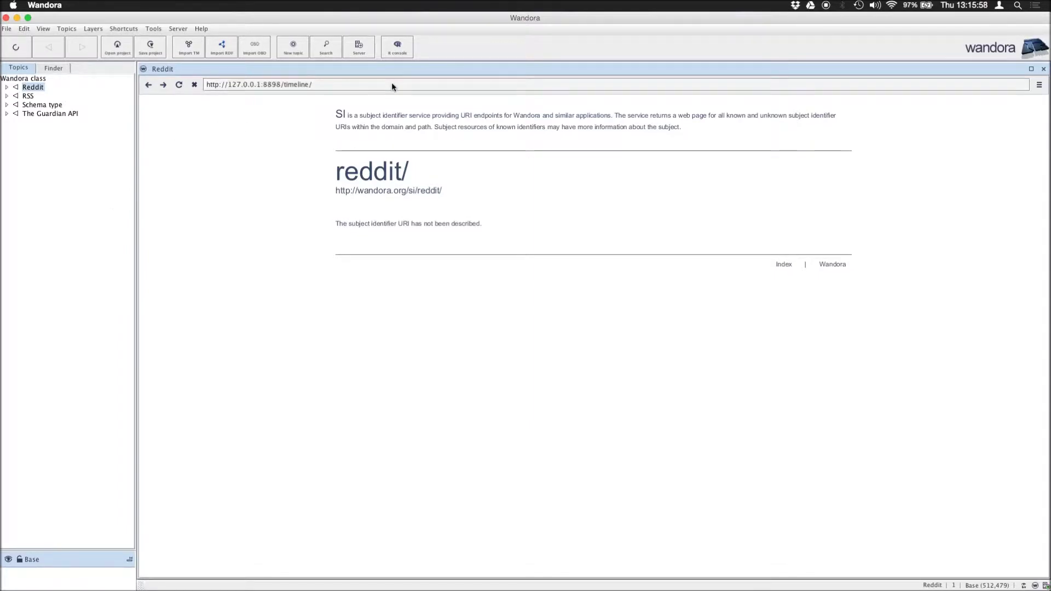
Step: Load the timeline page, zoom in to single days, and pan toward later February dates
key(Return)
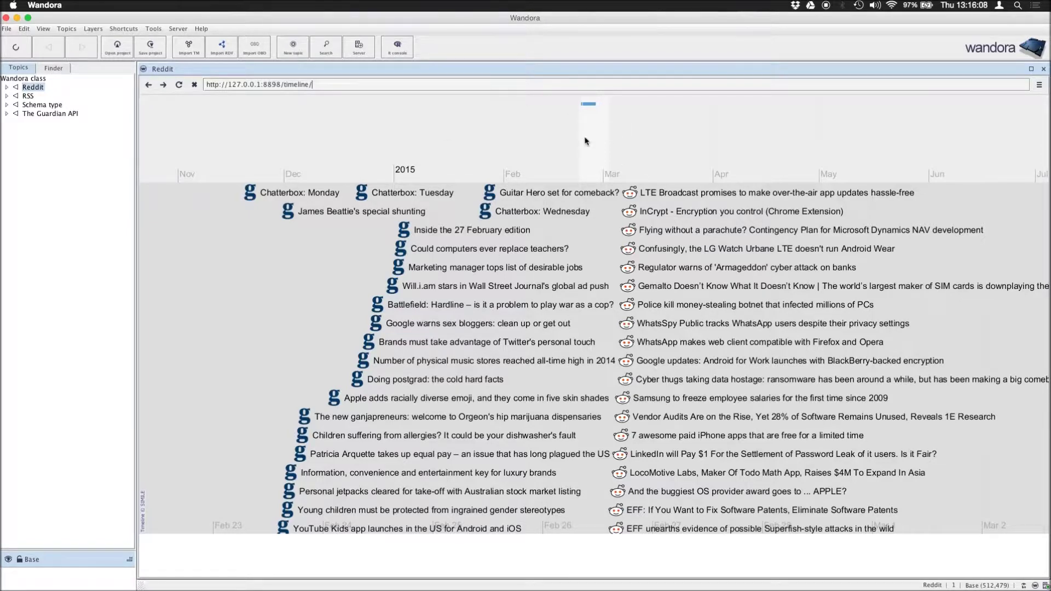
scroll(585, 141, up, 1)
scroll(585, 141, up, 1)
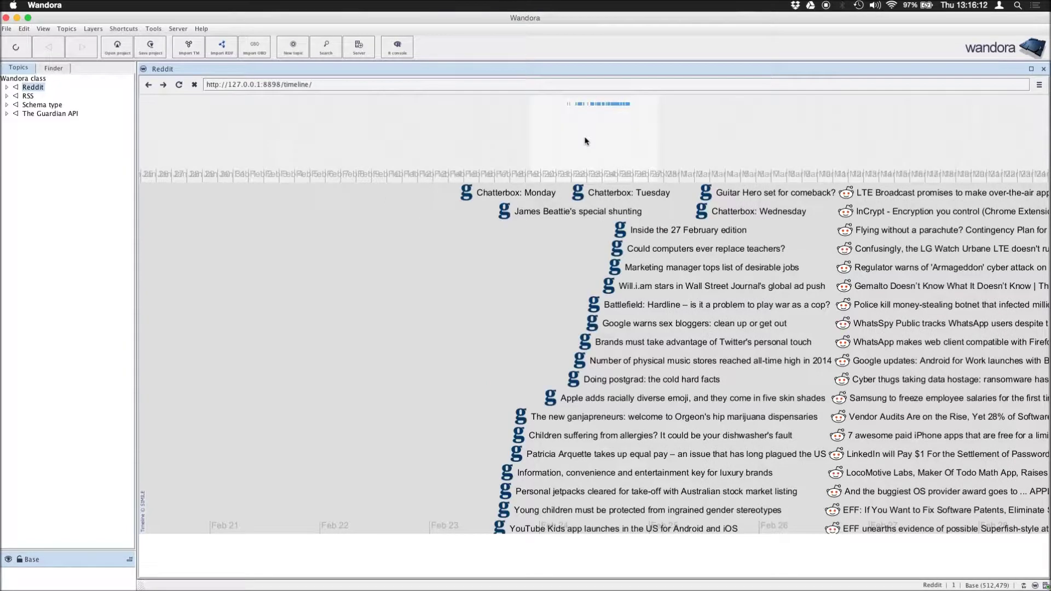
scroll(585, 141, up, 1)
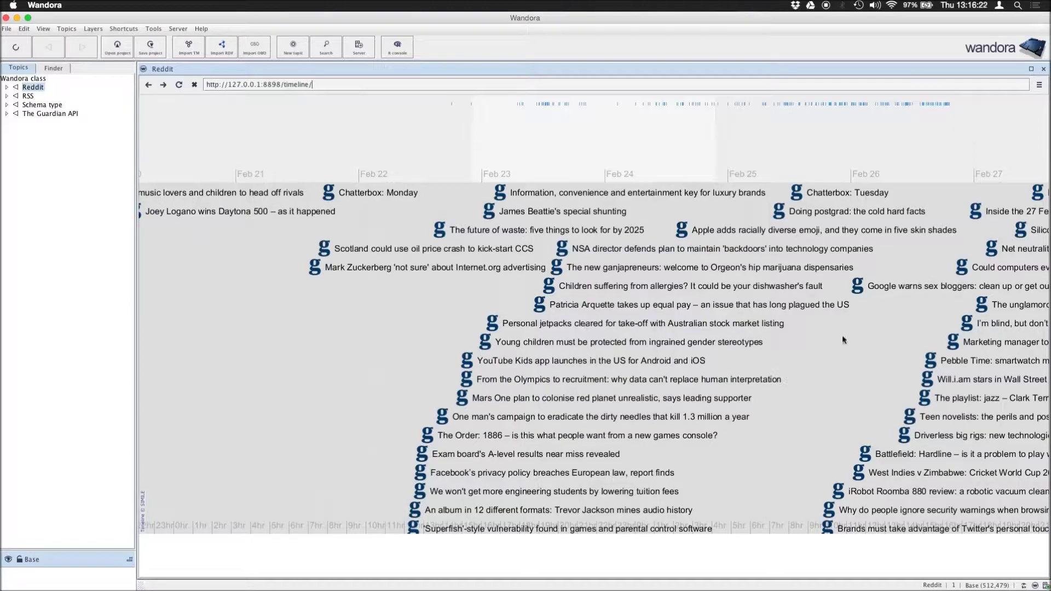
mouse_move(819, 383)
mouse_down()
mouse_move(510, 131)
mouse_move(531, 131)
mouse_up()
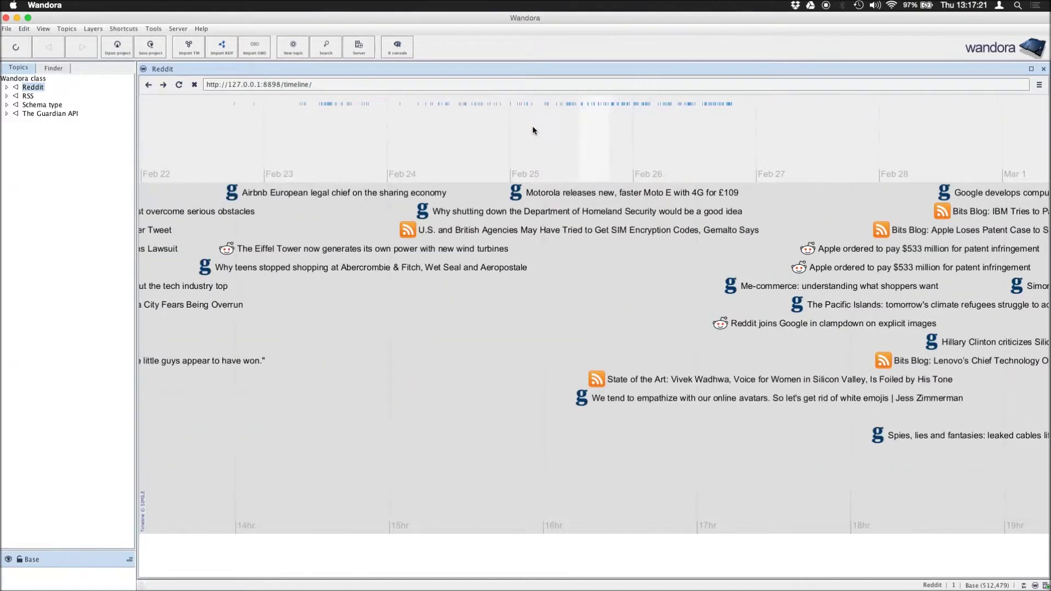
Step: Zoom the timeline out and back in to explore the late-February events
scroll(532, 130, down, 3)
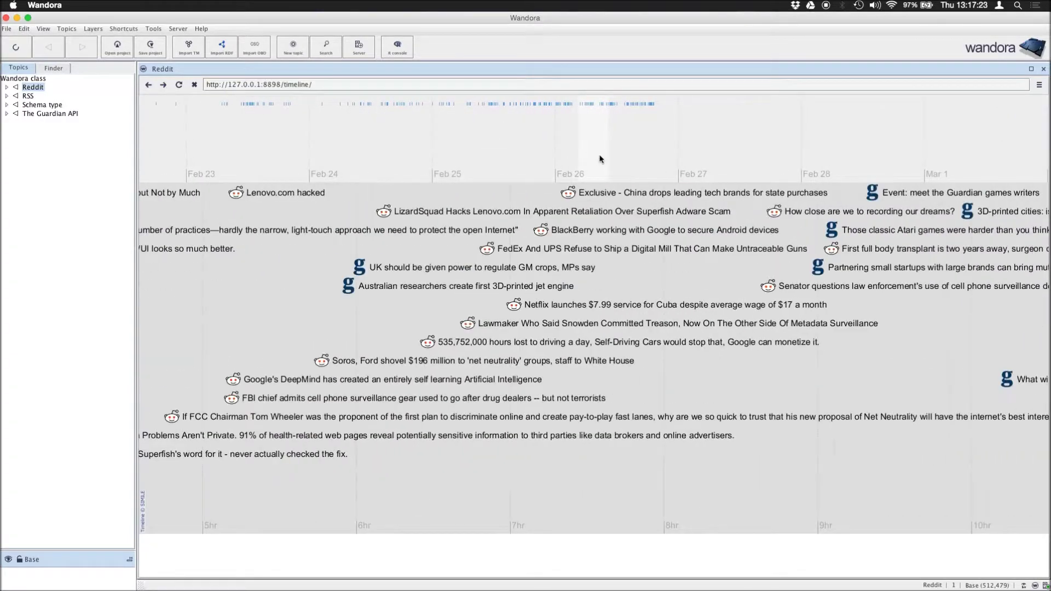
scroll(697, 146, down, 3)
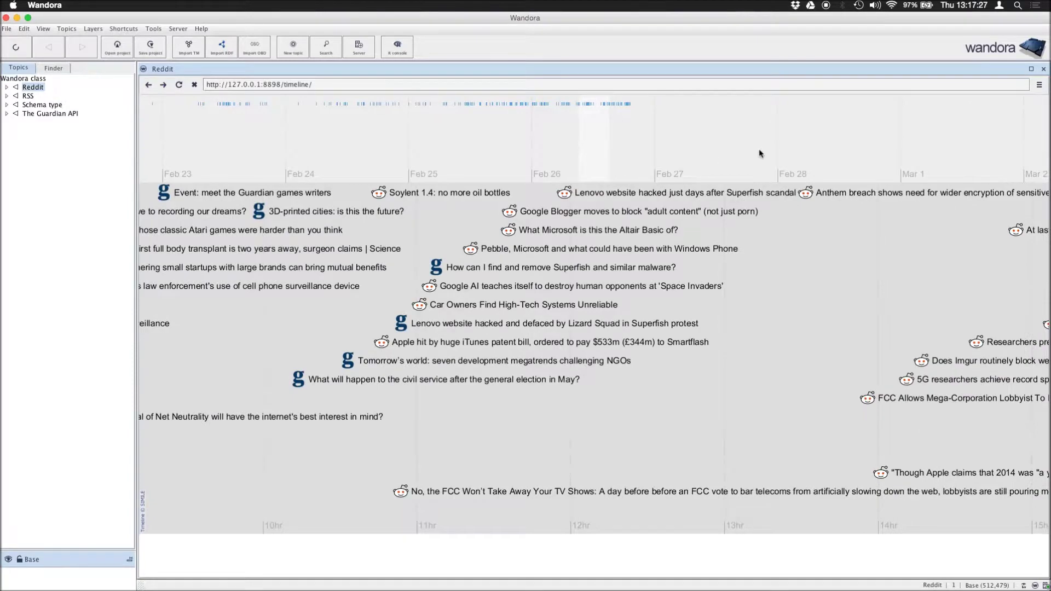
scroll(719, 164, down, 3)
scroll(722, 169, up, 3)
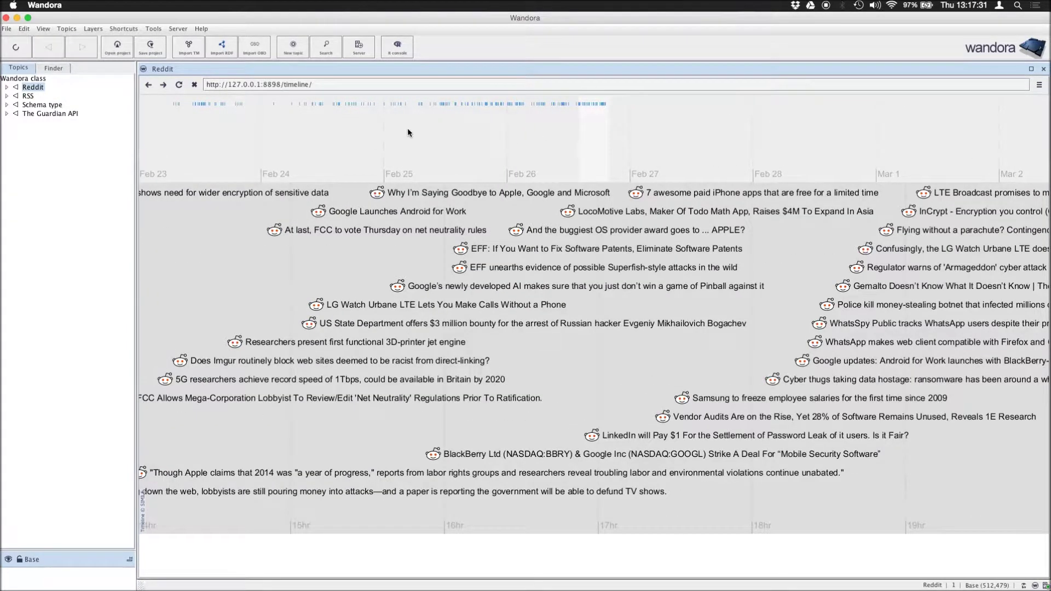
scroll(411, 134, up, 2)
scroll(403, 137, down, 3)
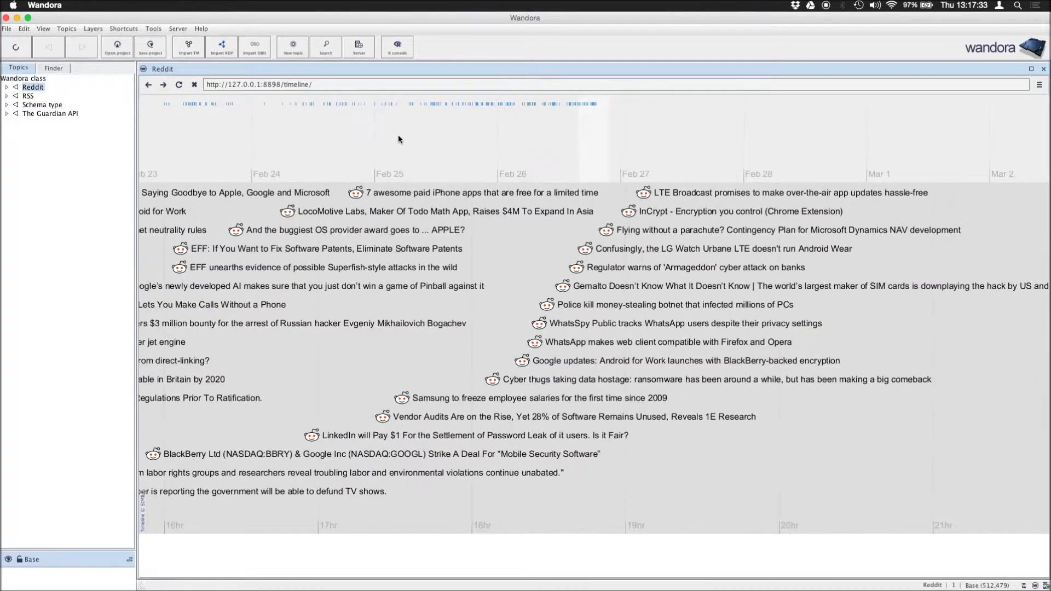
scroll(398, 139, up, 3)
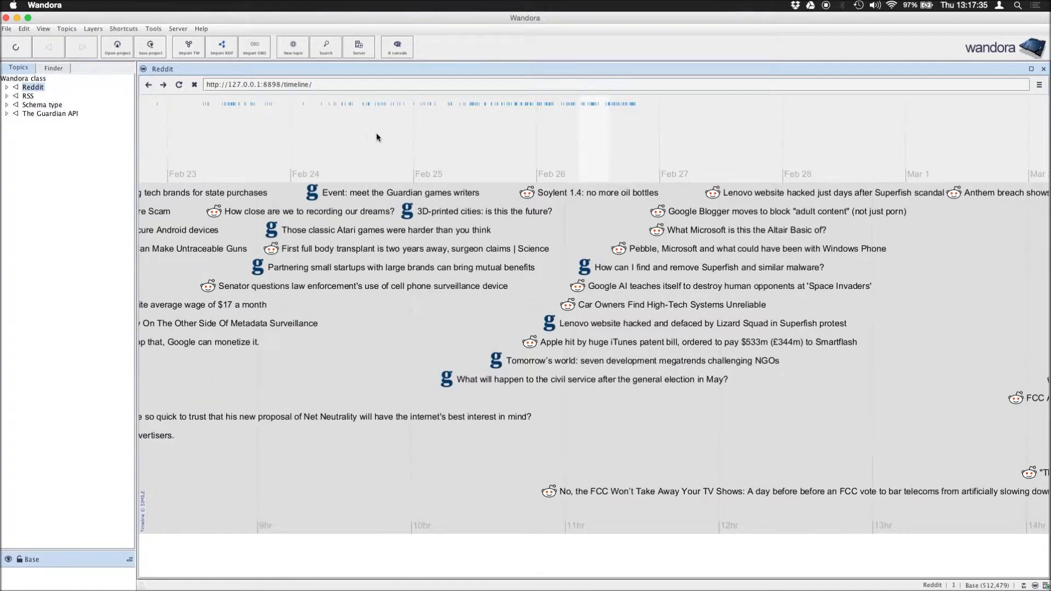
scroll(394, 136, up, 3)
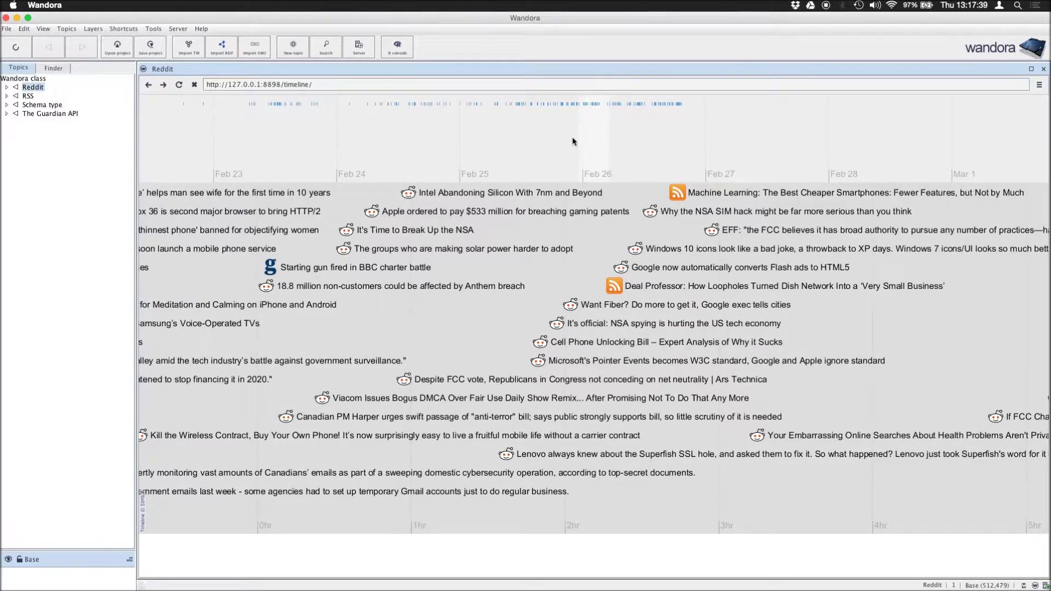
scroll(572, 136, down, 2)
scroll(573, 136, down, 2)
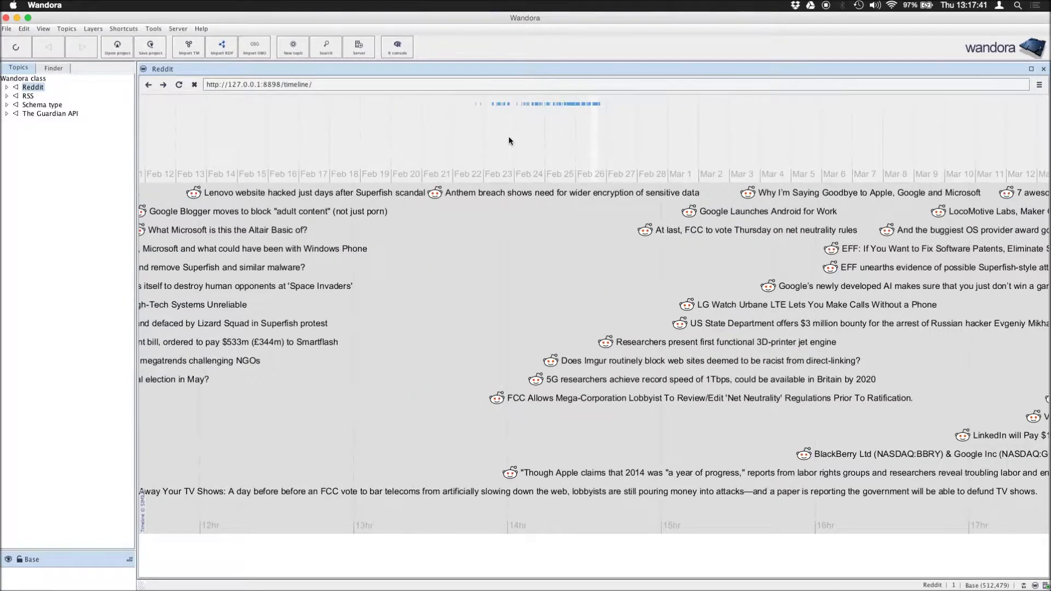
Step: Pan the timeline back and forth across late-February hours to view the headlines
drag(509, 140, 541, 144)
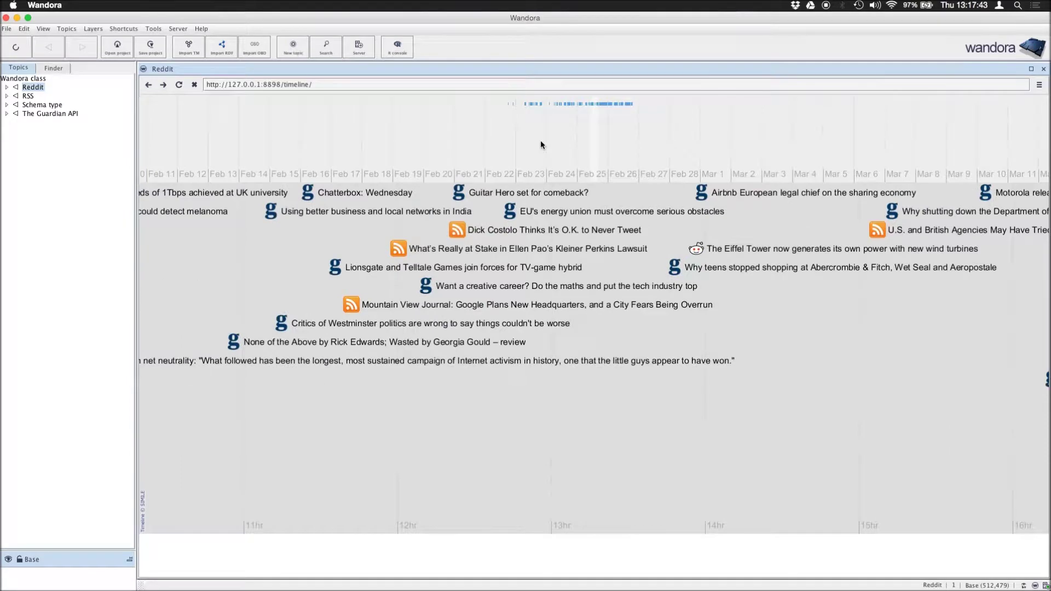
double_click(607, 154)
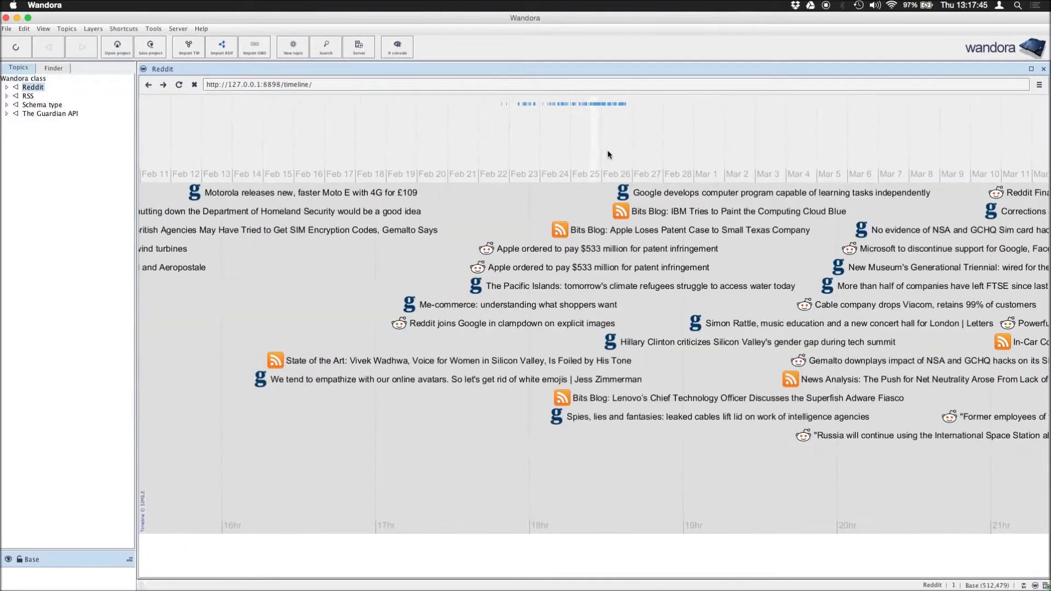
scroll(608, 153, up, 2)
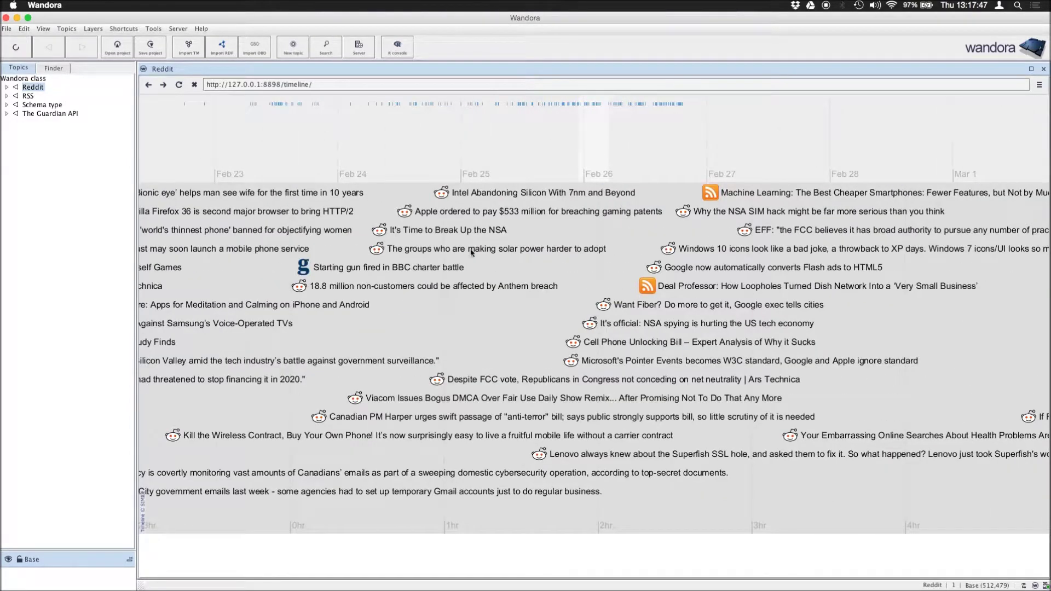
drag(408, 149, 556, 149)
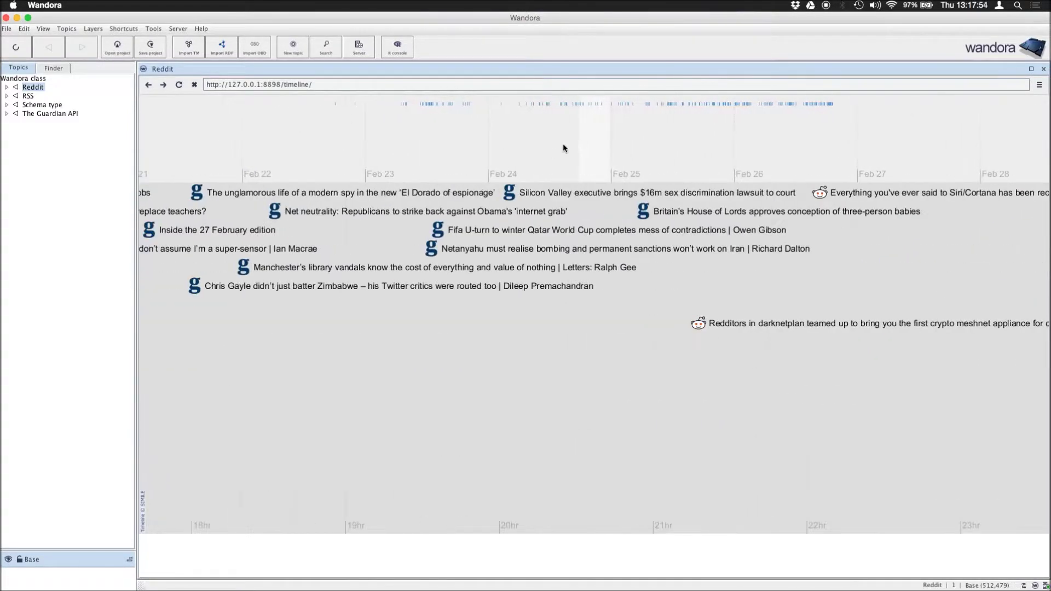
mouse_move(562, 143)
mouse_down()
mouse_move(714, 144)
mouse_move(611, 152)
mouse_up()
scroll(596, 146, down, 5)
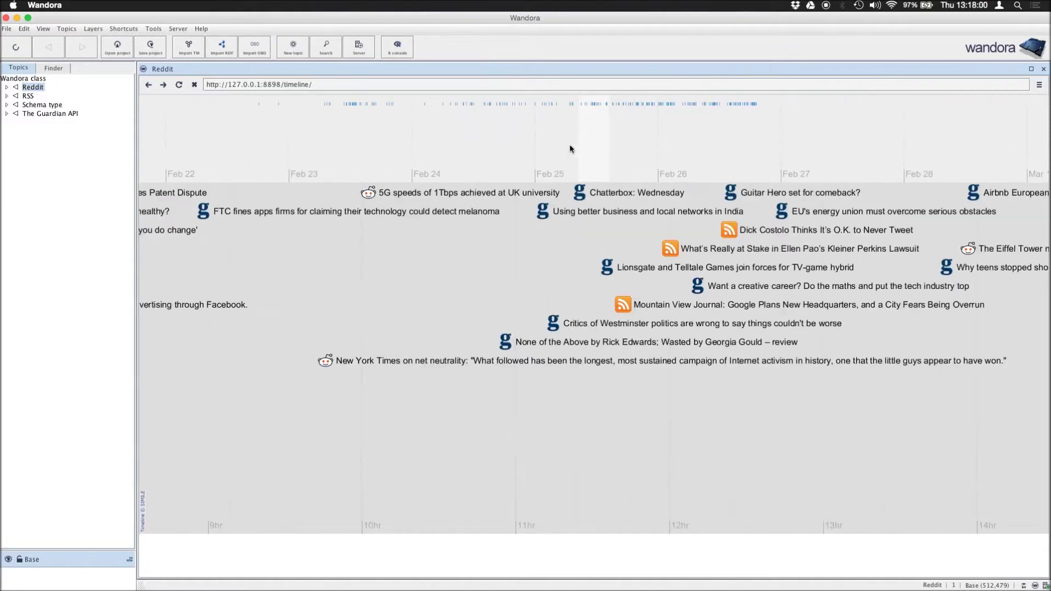
drag(693, 146, 628, 152)
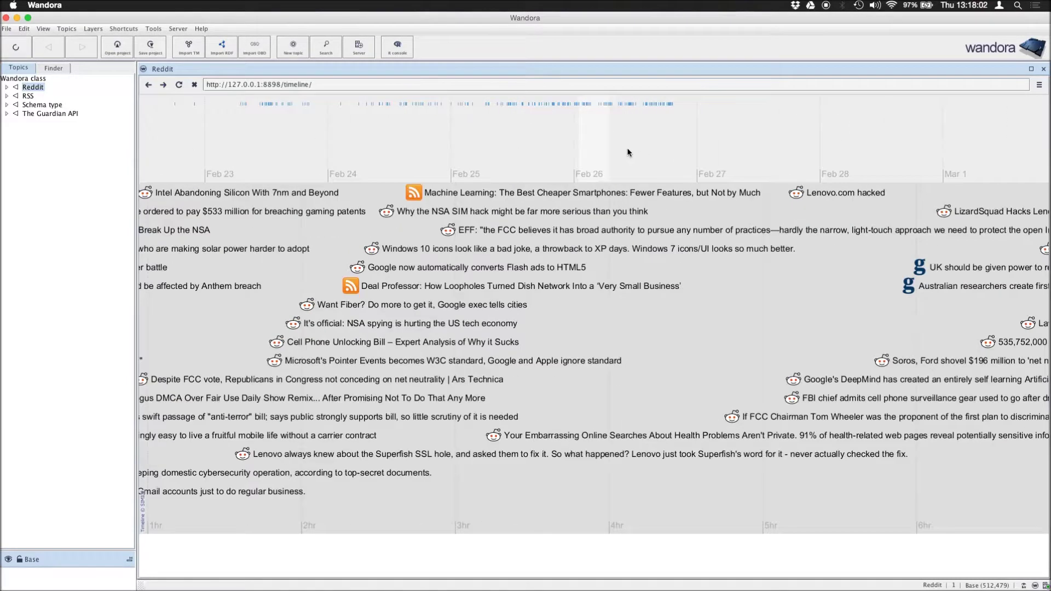
Step: Rezoom and shift the timeline toward March 1, showing more Guardian, Reddit and RSS headlines
scroll(651, 152, down, 2)
scroll(654, 150, down, 2)
scroll(637, 150, down, 2)
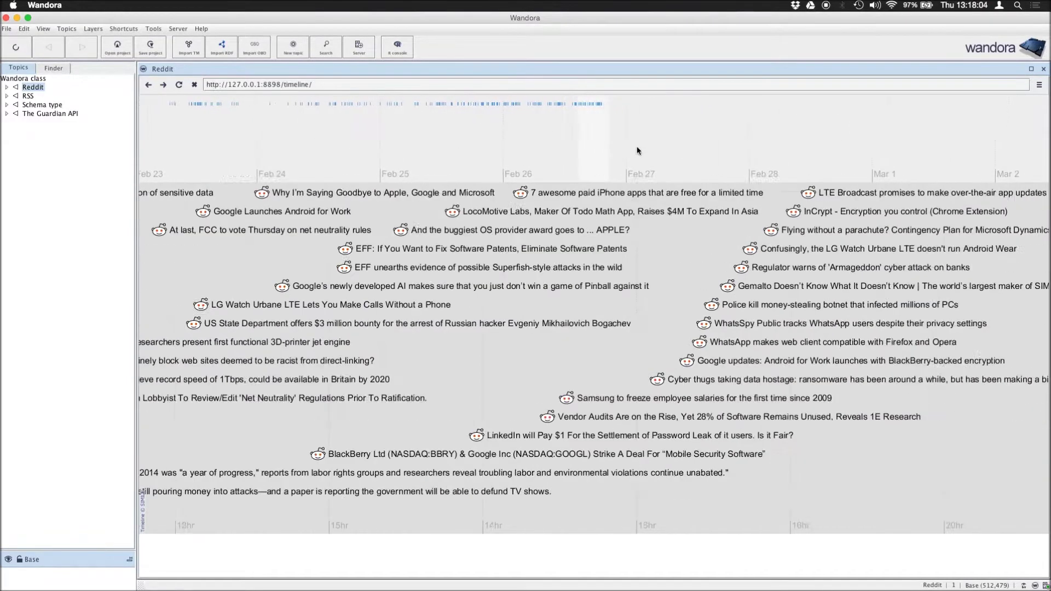
scroll(492, 132, up, 2)
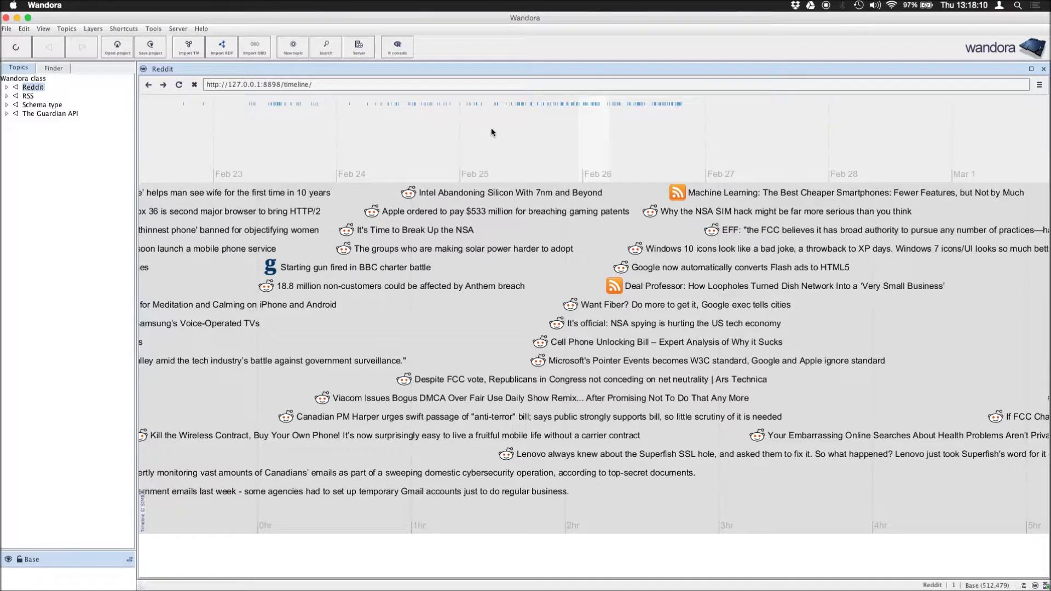
scroll(374, 146, up, 1)
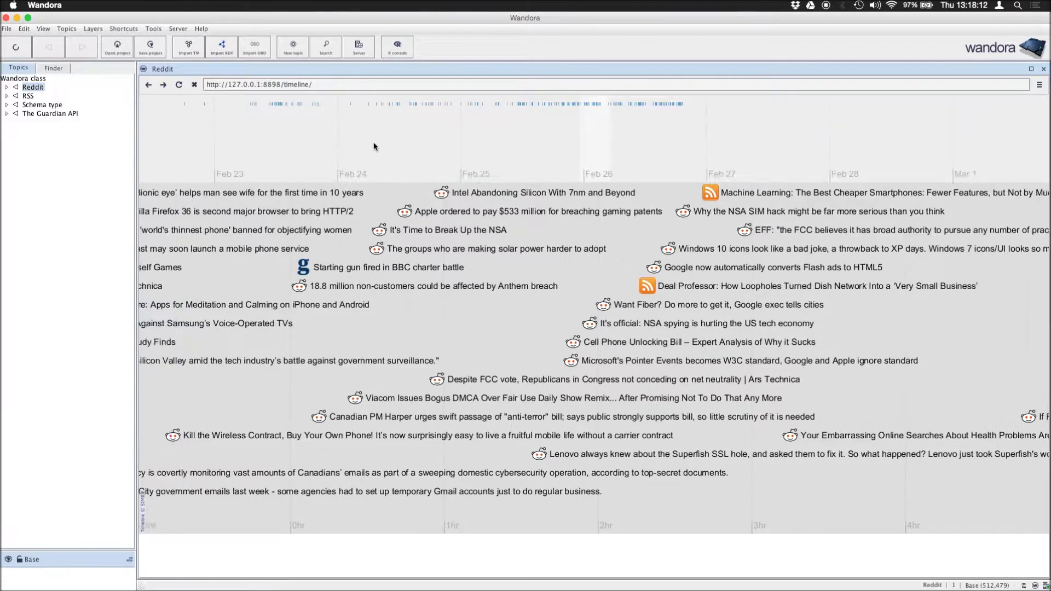
scroll(374, 146, up, 2)
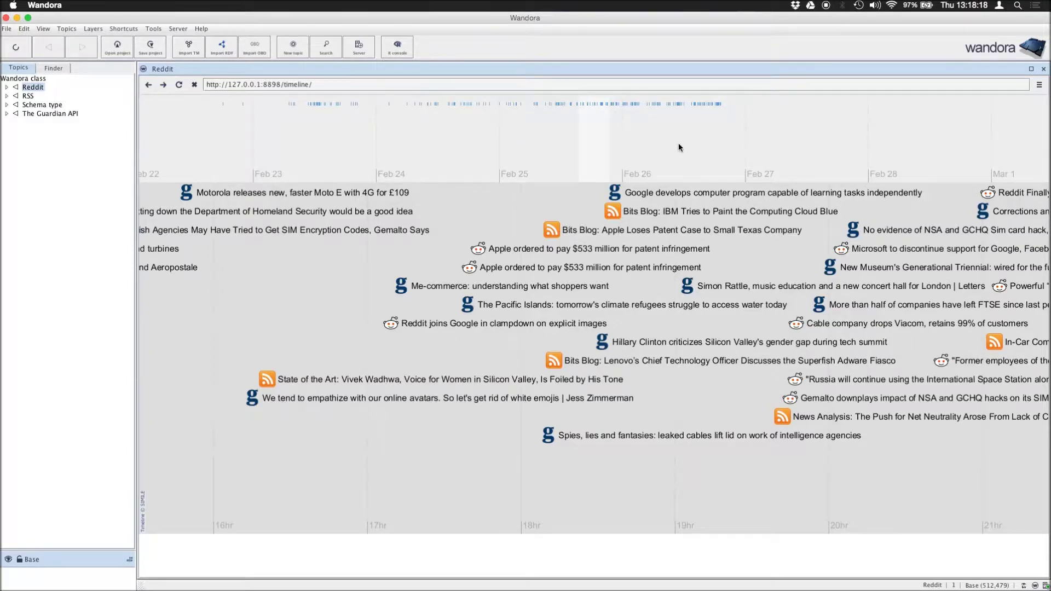
scroll(678, 143, down, 4)
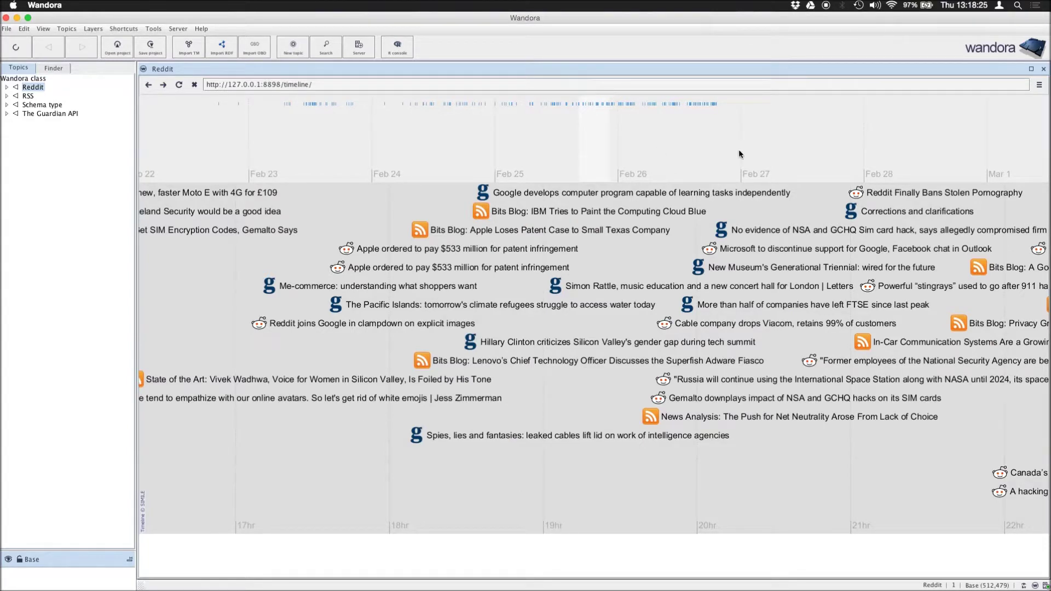
drag(675, 147, 581, 152)
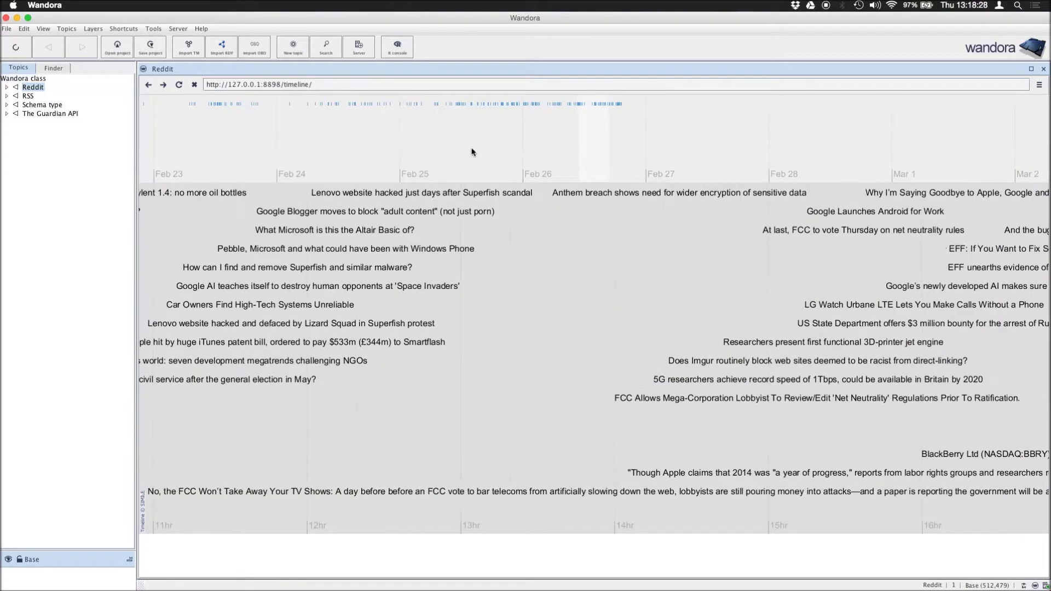
drag(430, 143, 498, 146)
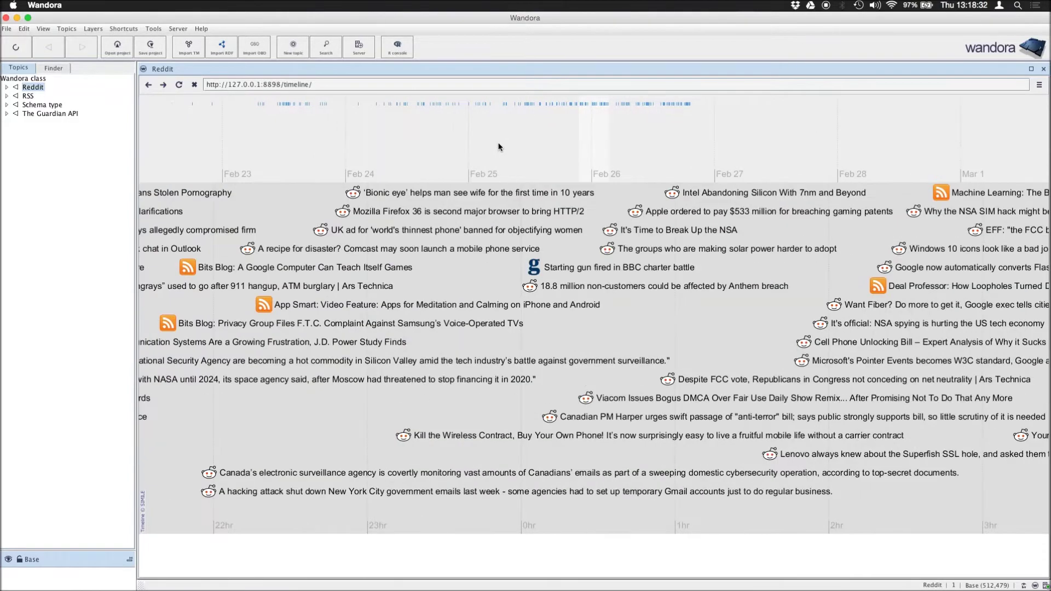
drag(437, 131, 462, 134)
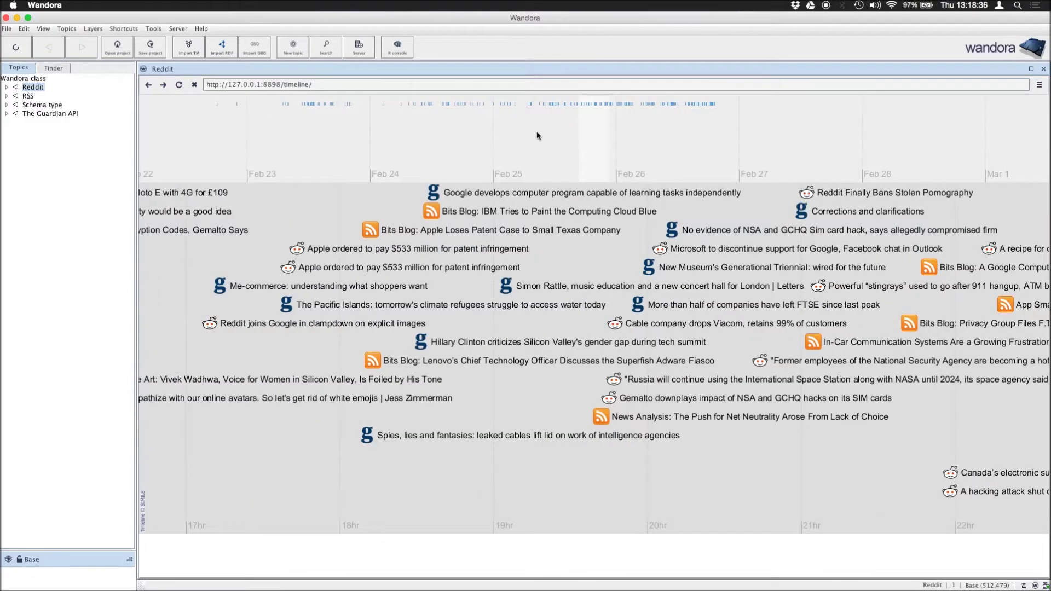
scroll(537, 135, right, 2)
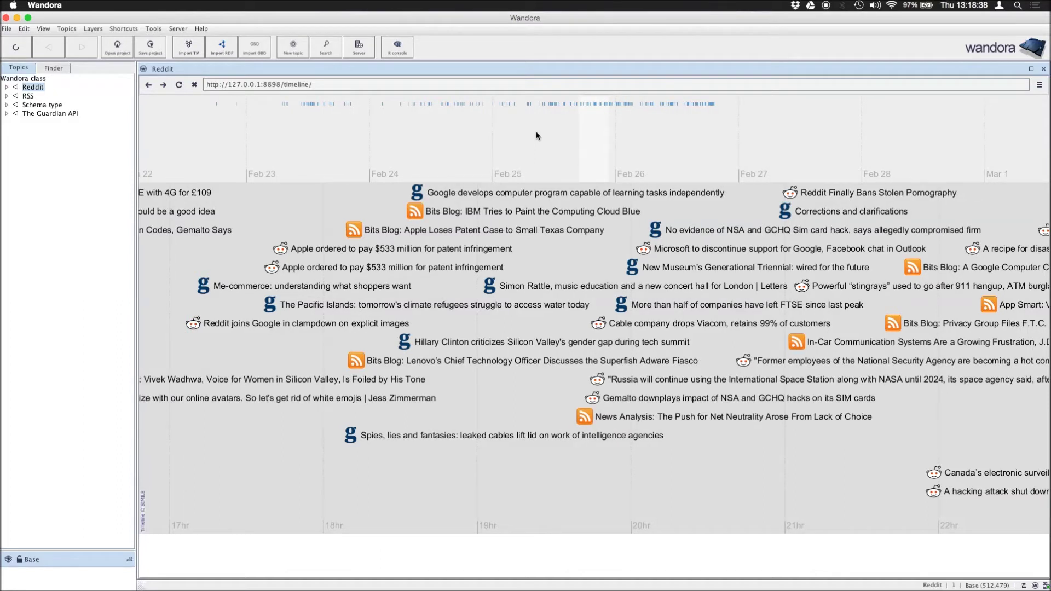